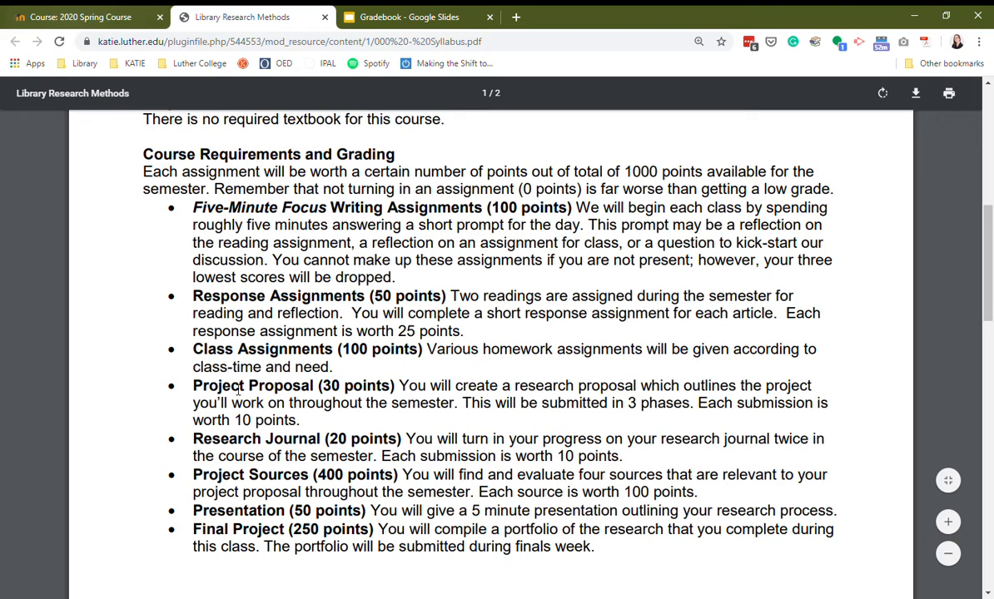
Open the gradebook setup of the 2020 Spring Course
{"action": "left_click", "coordinate": [65, 17]}
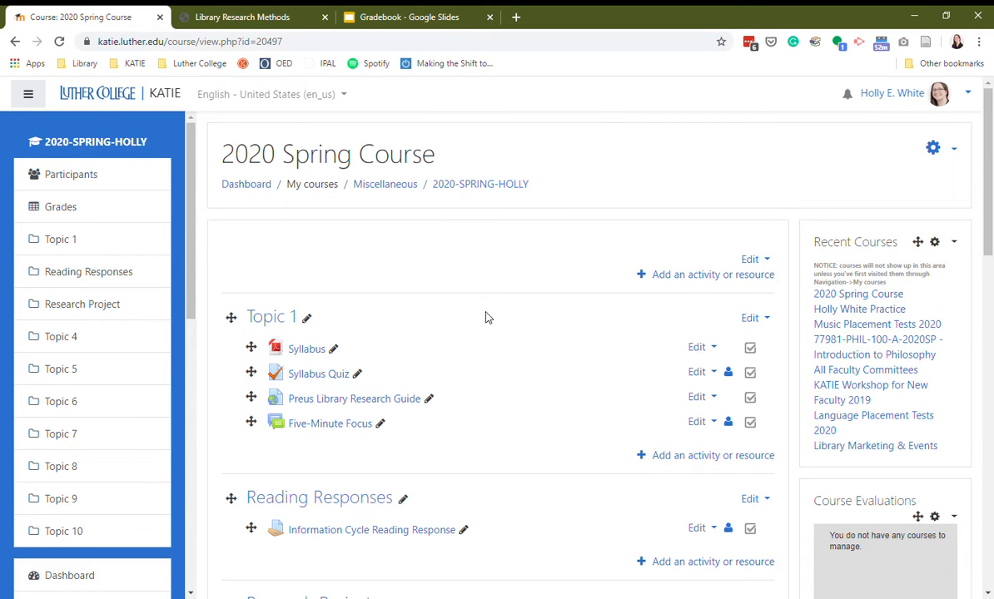
{"action": "left_click", "coordinate": [935, 150]}
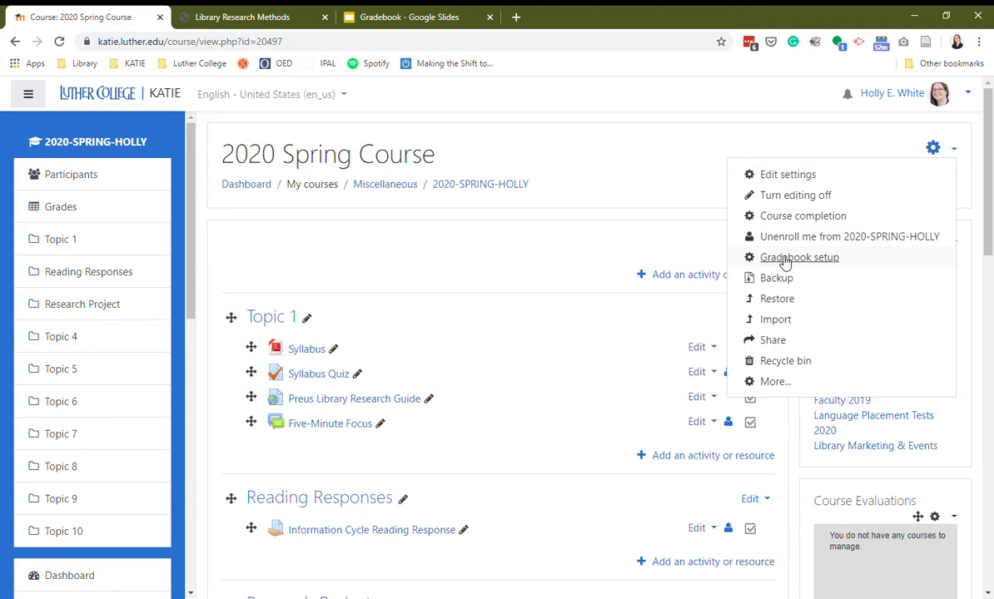
{"action": "left_click", "coordinate": [822, 259]}
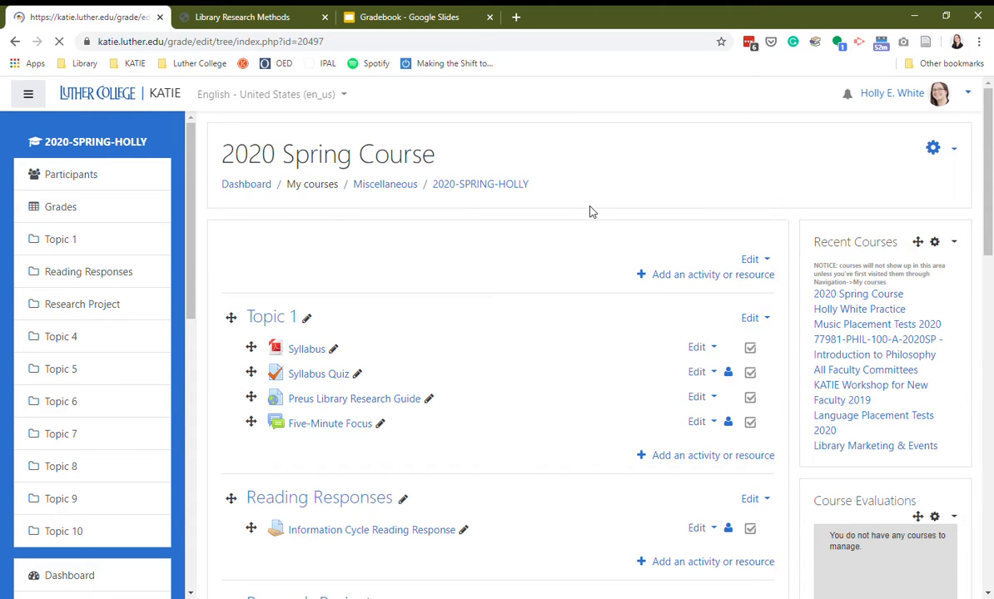
{"action": "scroll", "coordinate": [218, 247], "scroll_direction": "down", "scroll_amount": 2}
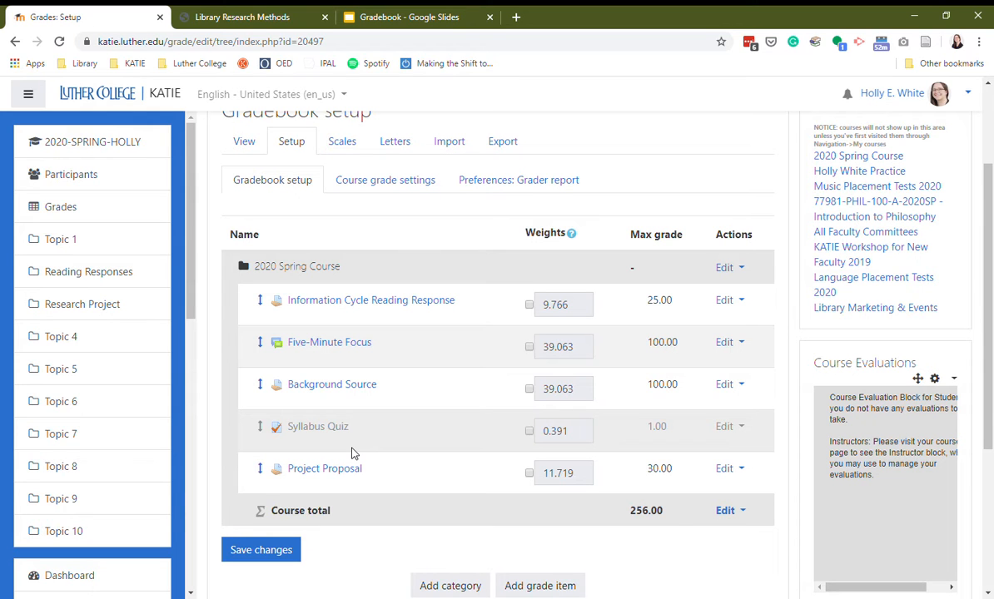
Check the syllabus grading list, then override the Syllabus Quiz weight with 0 and save the gradebook changes
{"action": "left_click", "coordinate": [241, 16]}
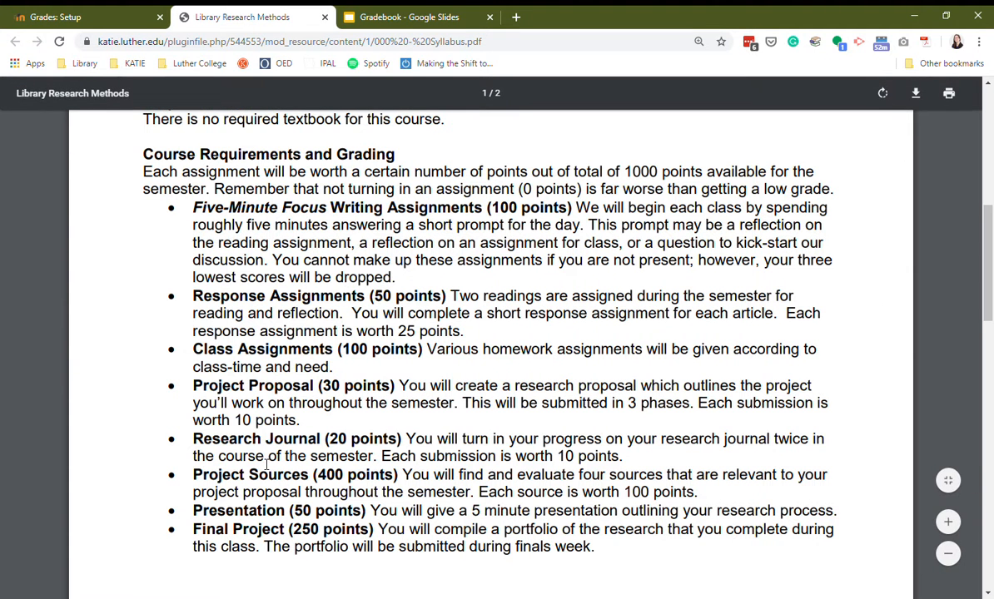
{"action": "left_click", "coordinate": [73, 13]}
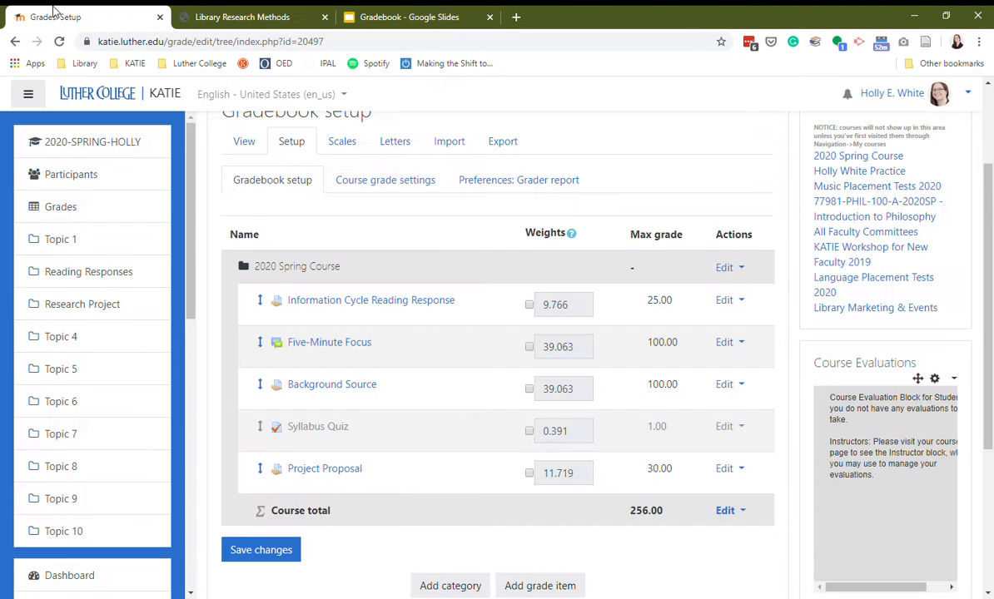
{"action": "left_click", "coordinate": [529, 432]}
{"action": "double_click", "coordinate": [589, 439]}
{"action": "type", "text": "0"}
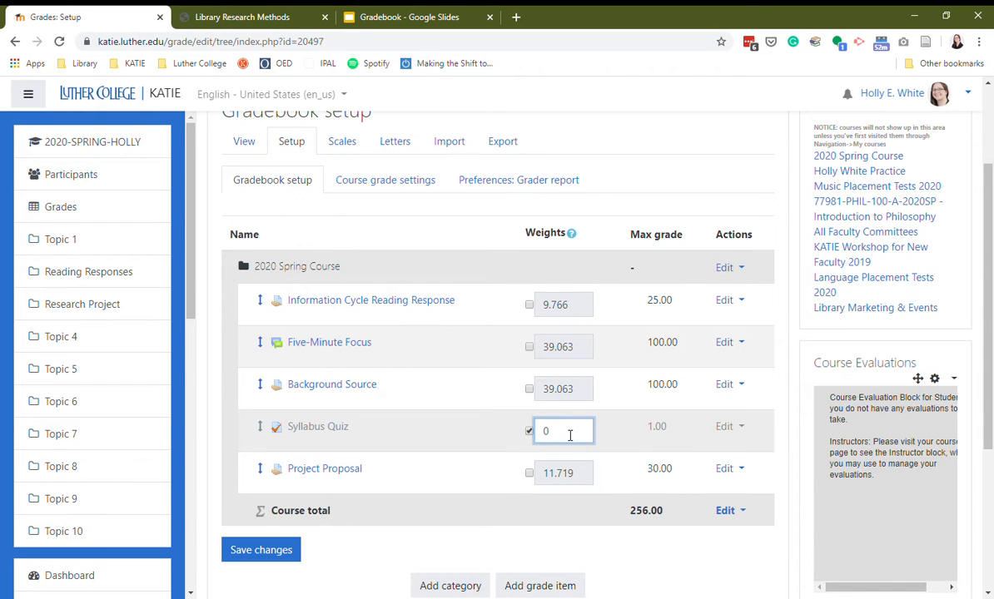
{"action": "left_click", "coordinate": [280, 553]}
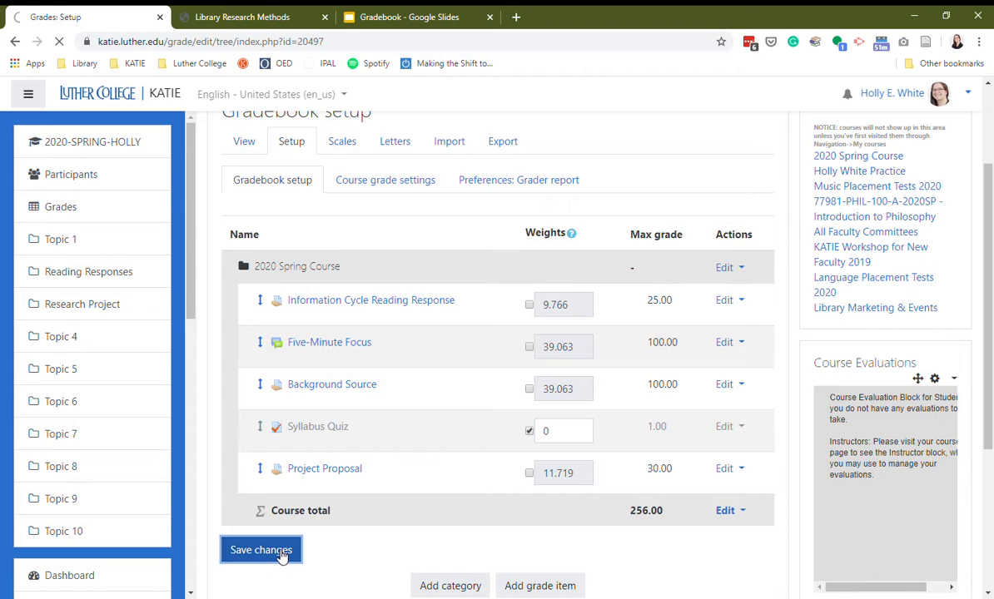
{"action": "scroll", "coordinate": [469, 471], "scroll_direction": "down", "scroll_amount": 2}
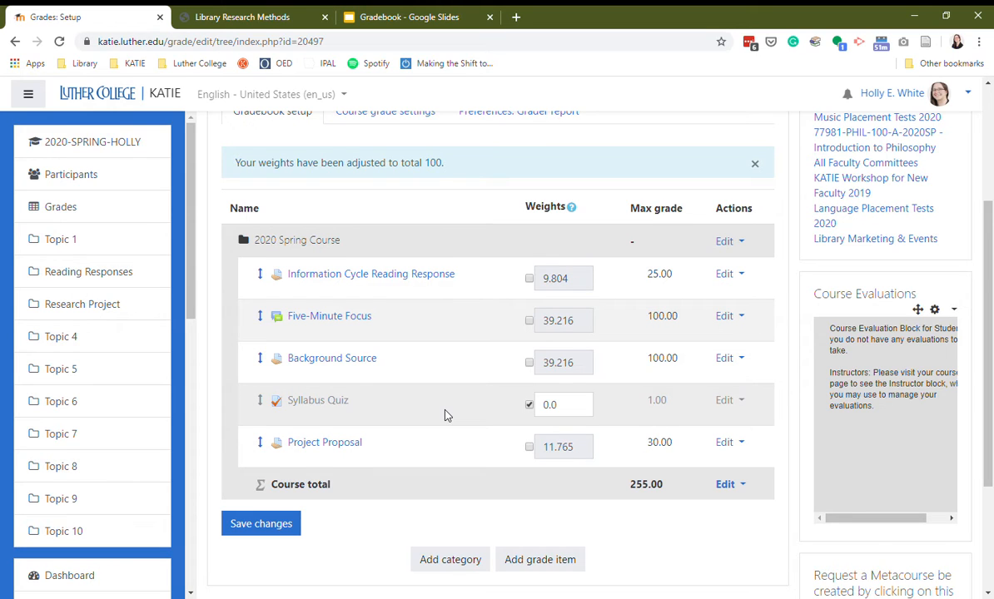
Compare the gradebook with the syllabus and duplicate the Information Cycle Reading Response assignment on the course page
{"action": "left_click", "coordinate": [236, 20]}
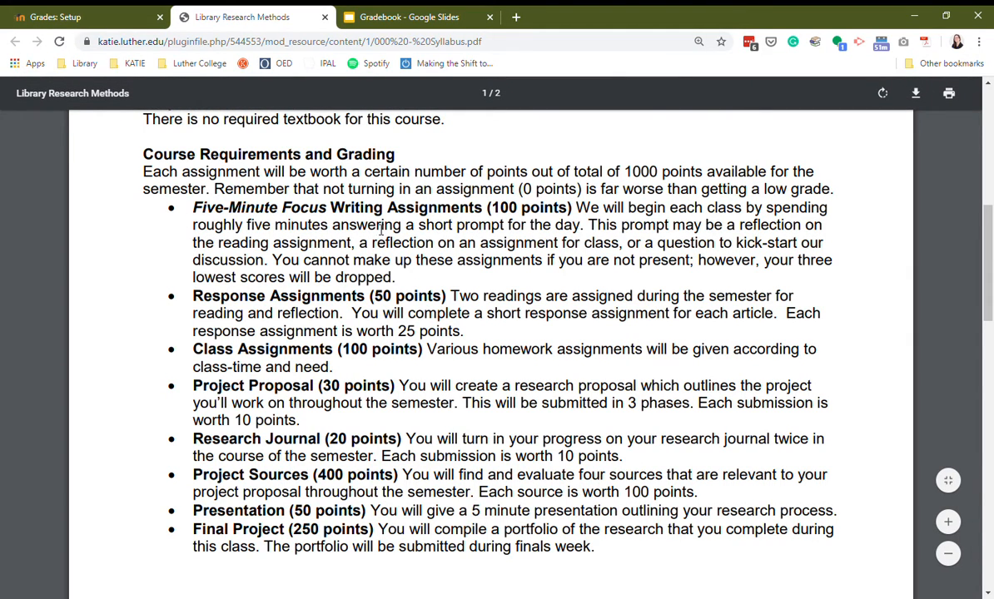
{"action": "left_click", "coordinate": [48, 15]}
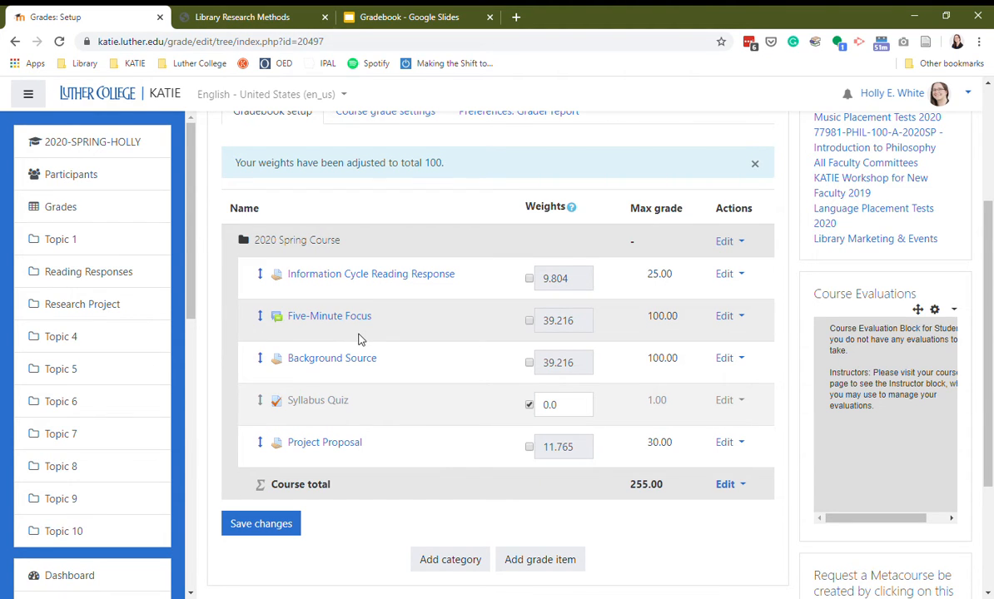
{"action": "left_click", "coordinate": [236, 18]}
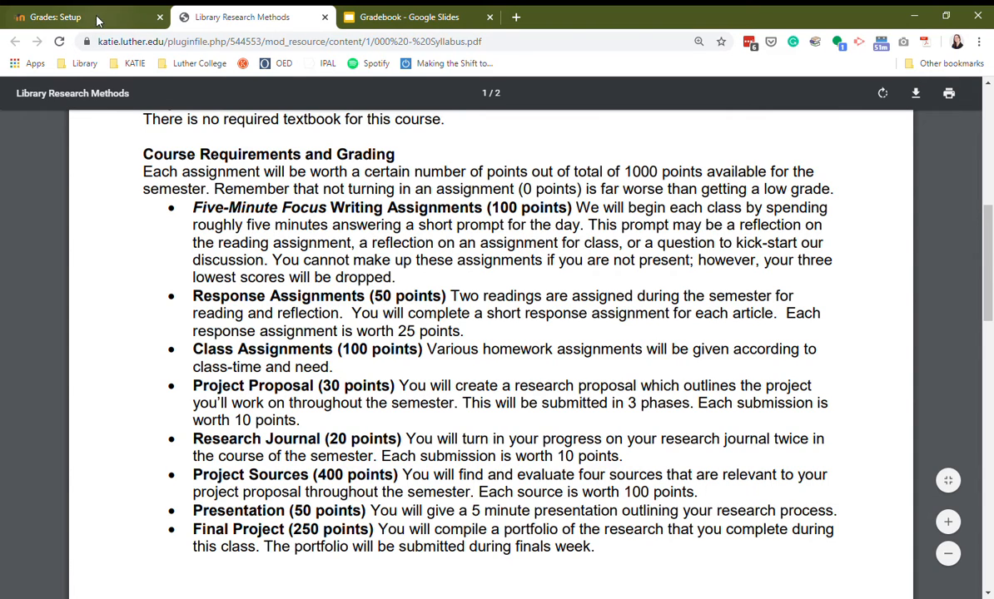
{"action": "left_click", "coordinate": [66, 18]}
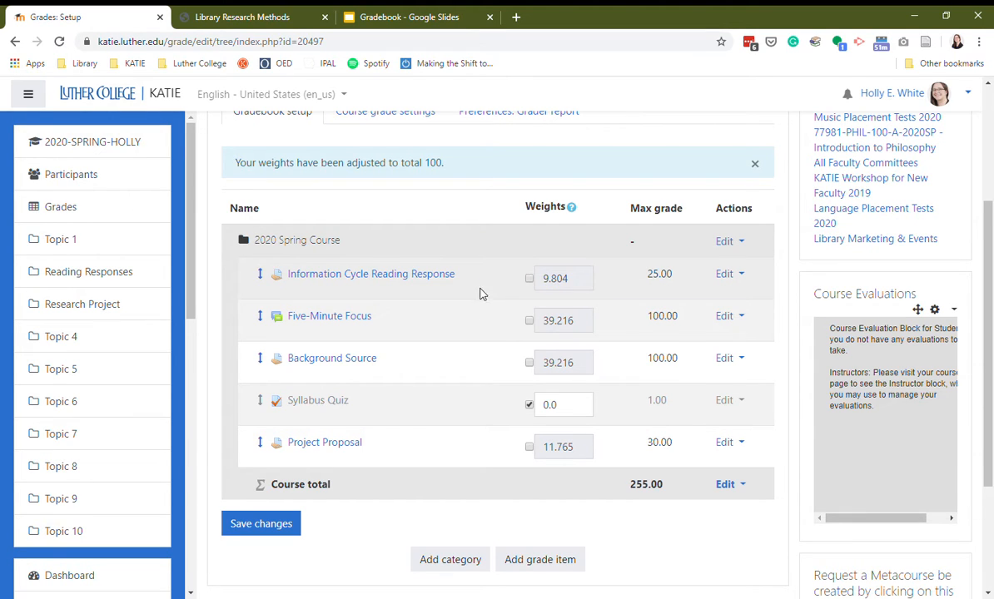
{"action": "left_click", "coordinate": [112, 146]}
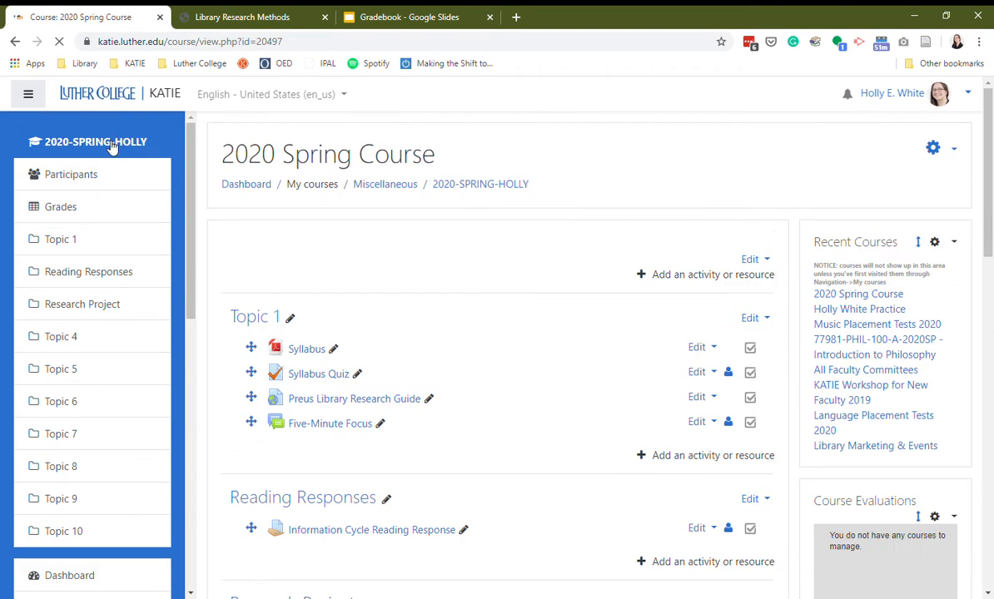
{"action": "scroll", "coordinate": [557, 385], "scroll_direction": "down", "scroll_amount": 3}
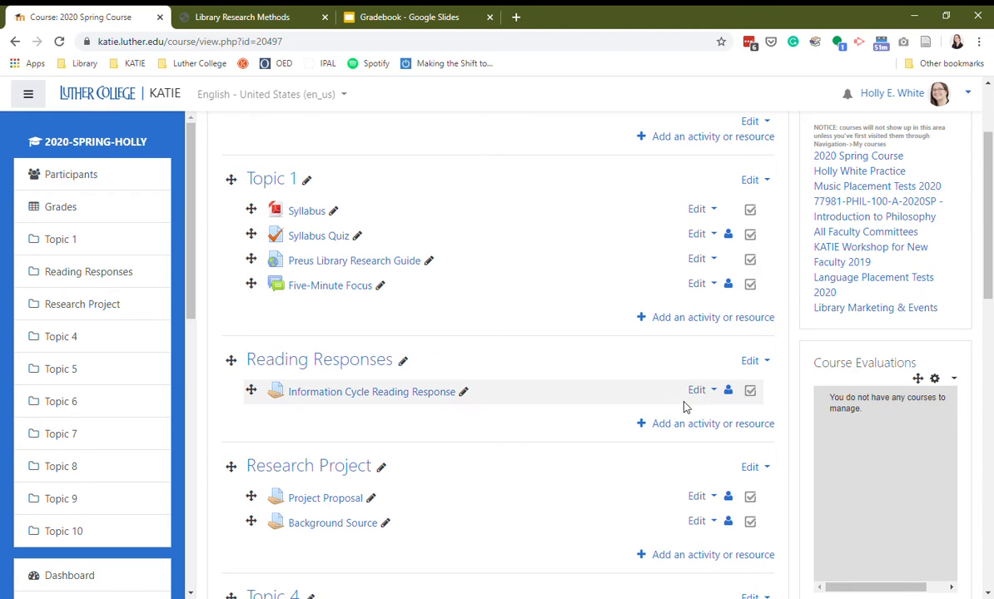
{"action": "scroll", "coordinate": [589, 371], "scroll_direction": "down", "scroll_amount": 2}
{"action": "scroll", "coordinate": [610, 366], "scroll_direction": "up", "scroll_amount": 1}
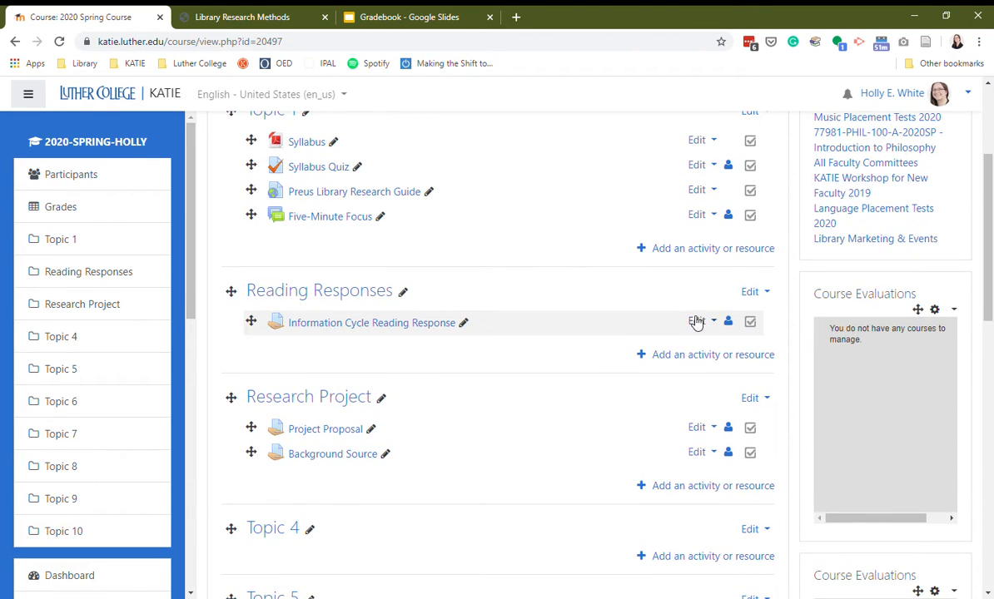
{"action": "left_click", "coordinate": [698, 322]}
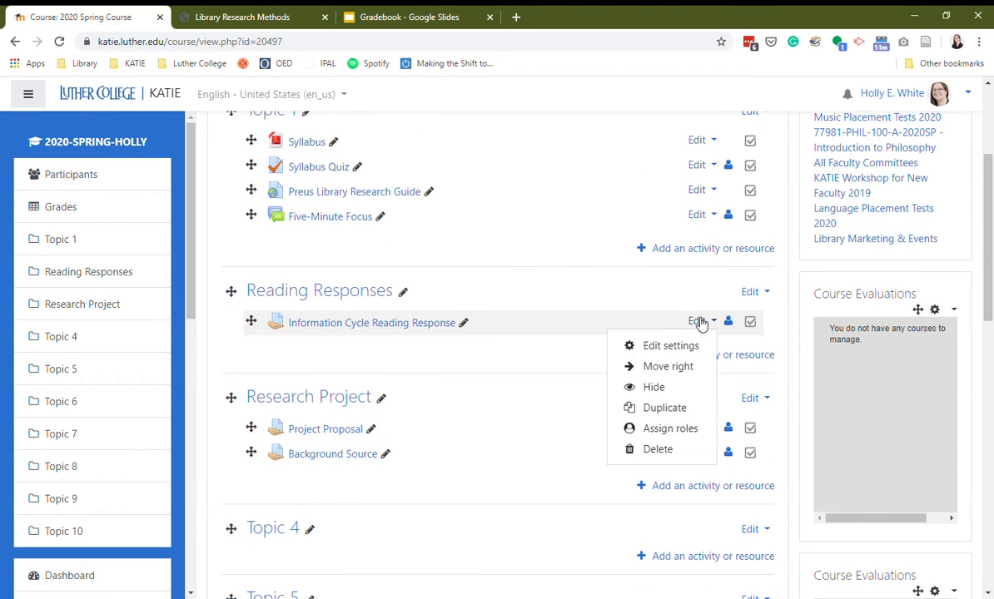
{"action": "left_click", "coordinate": [664, 408]}
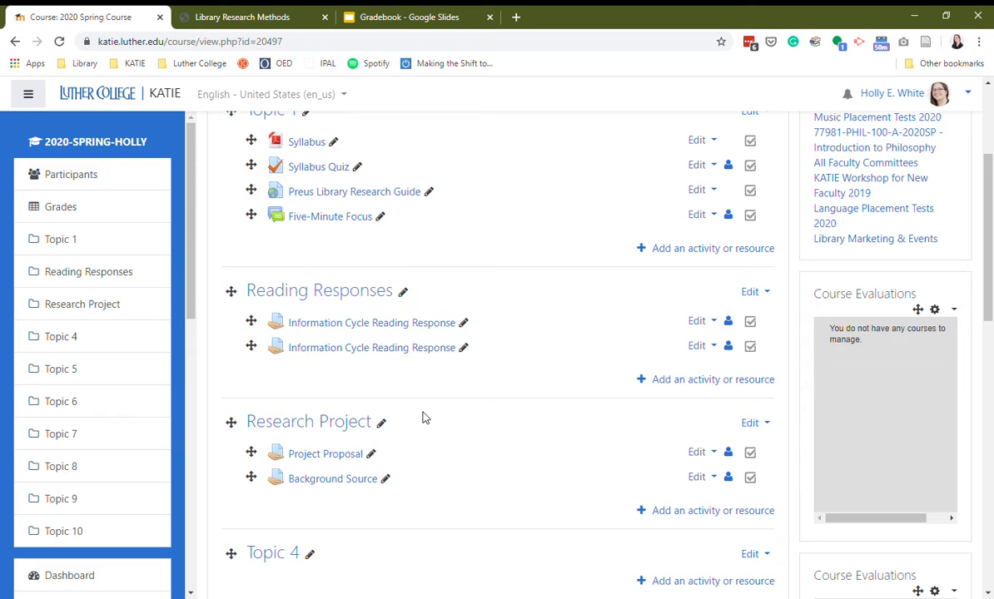
Rename the duplicated assignment as Source Evaluation Reading Response
{"action": "left_click", "coordinate": [464, 348]}
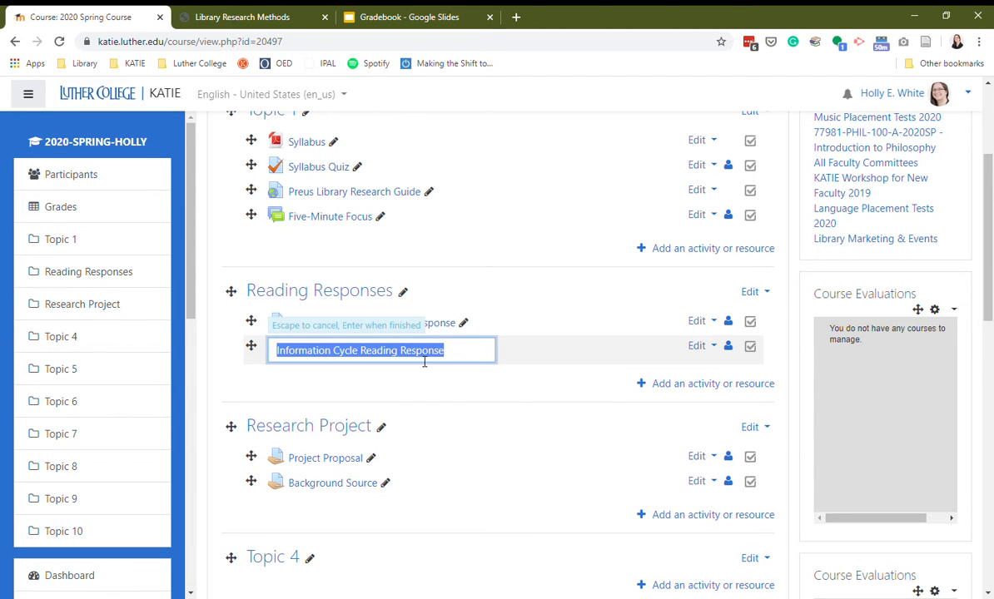
{"action": "left_click_drag", "start_coordinate": [362, 351], "coordinate": [280, 361]}
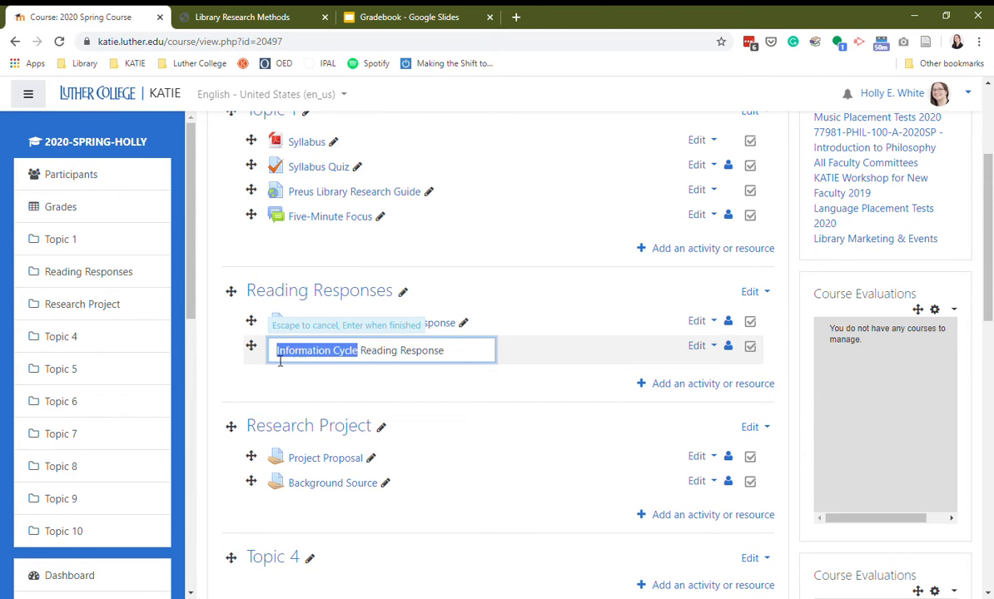
{"action": "key", "text": "BackSpace"}
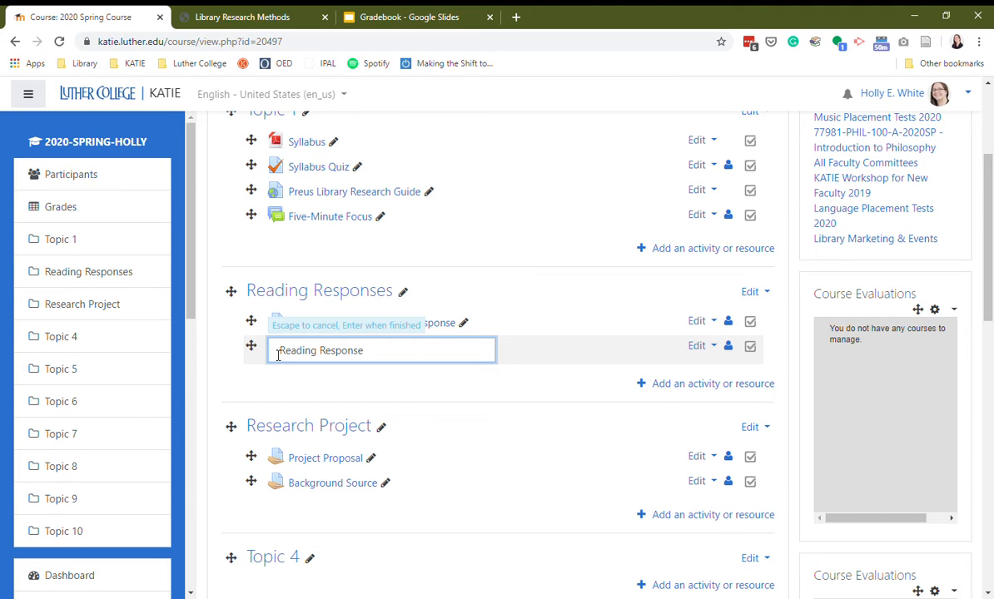
{"action": "type", "text": "Source Evaluation"}
{"action": "key", "text": "Return"}
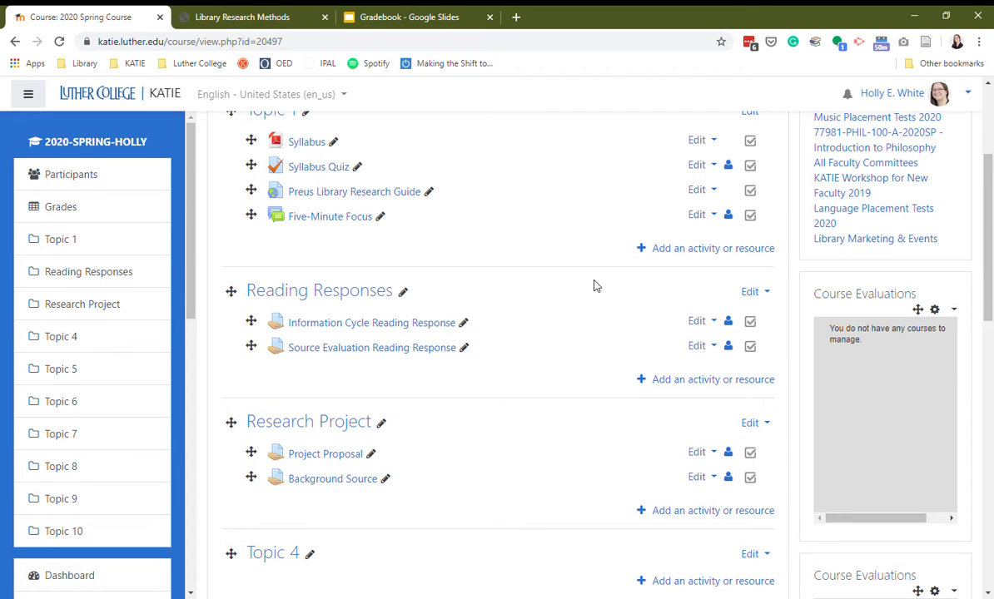
Reopen the gradebook setup and review the listed grade items and their maximum grades
{"action": "scroll", "coordinate": [594, 284], "scroll_direction": "up", "scroll_amount": 3}
{"action": "left_click", "coordinate": [932, 149]}
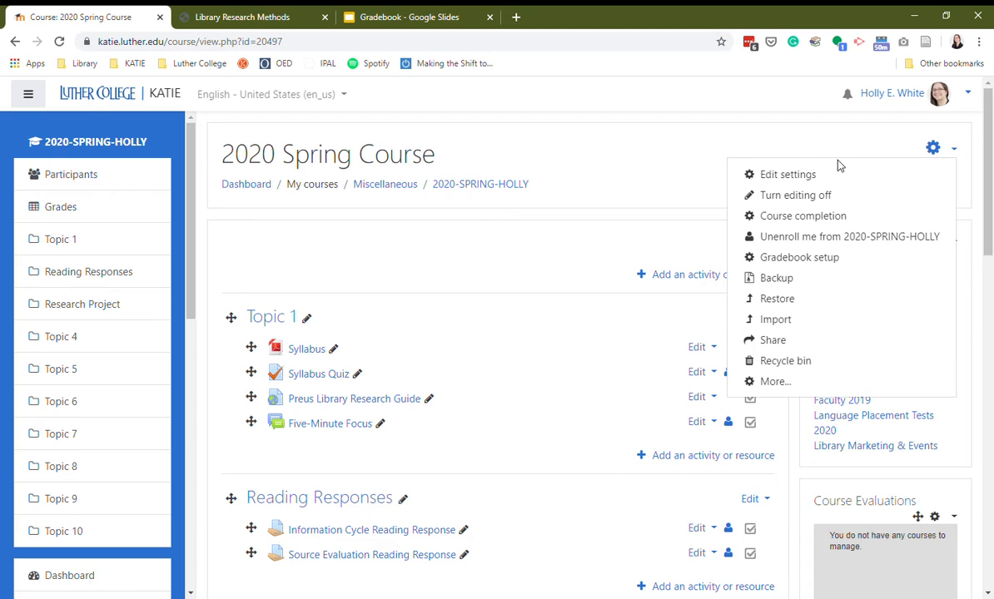
{"action": "left_click", "coordinate": [811, 258]}
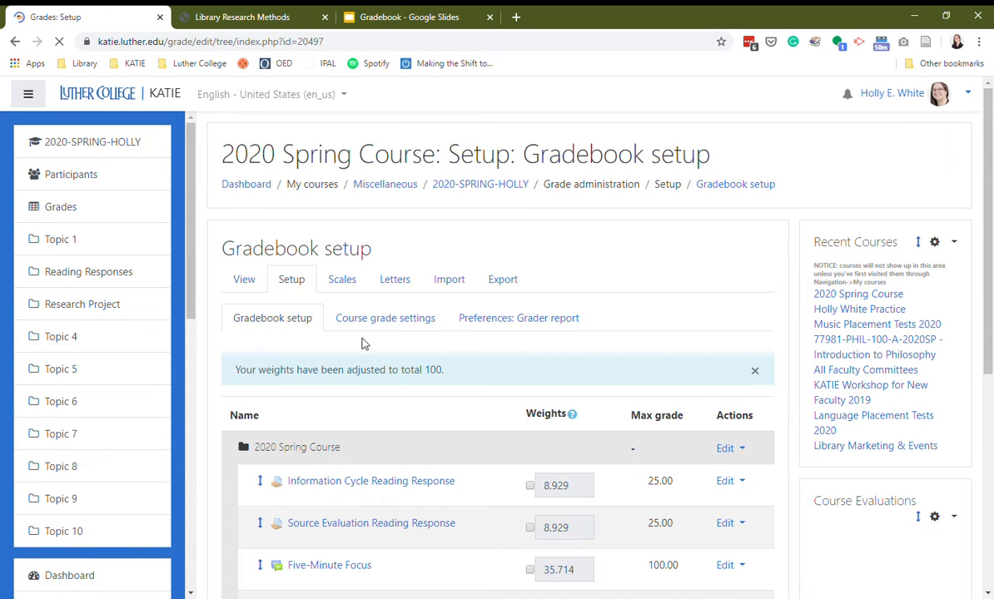
{"action": "scroll", "coordinate": [233, 383], "scroll_direction": "down", "scroll_amount": 1}
{"action": "scroll", "coordinate": [250, 387], "scroll_direction": "down", "scroll_amount": 1}
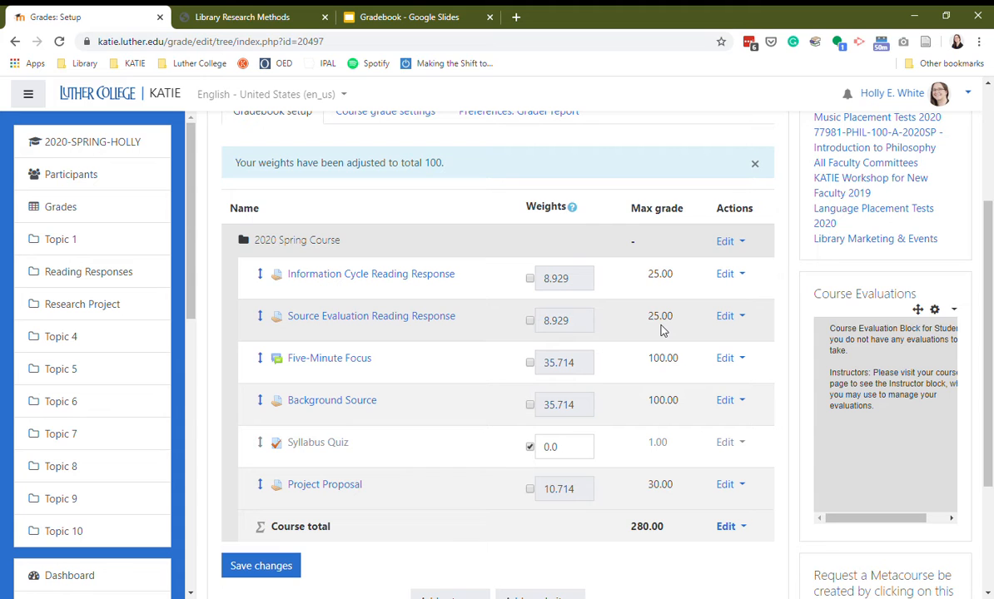
{"action": "scroll", "coordinate": [477, 526], "scroll_direction": "down", "scroll_amount": 1}
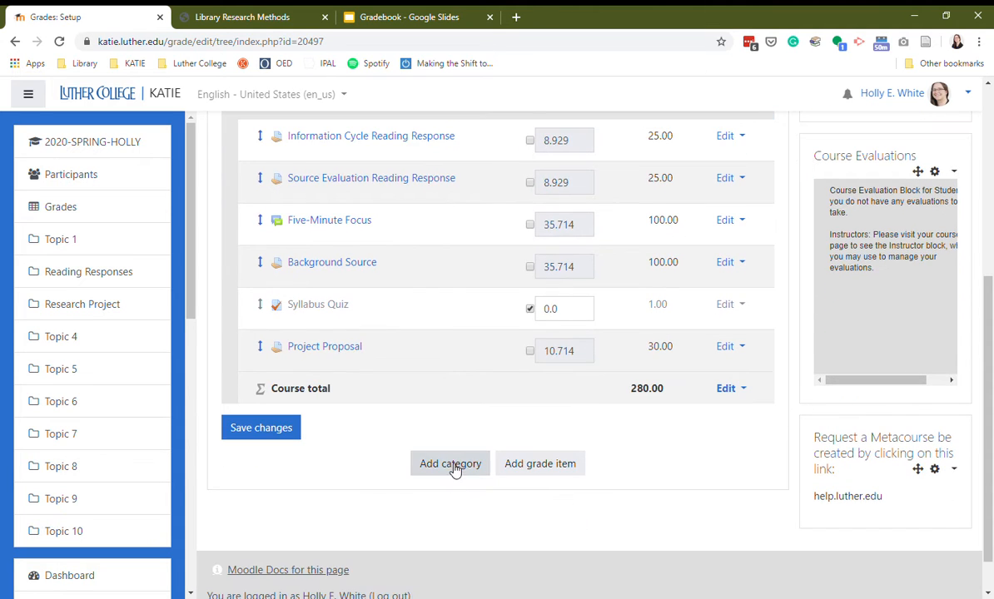
{"action": "scroll", "coordinate": [346, 516], "scroll_direction": "up", "scroll_amount": 1}
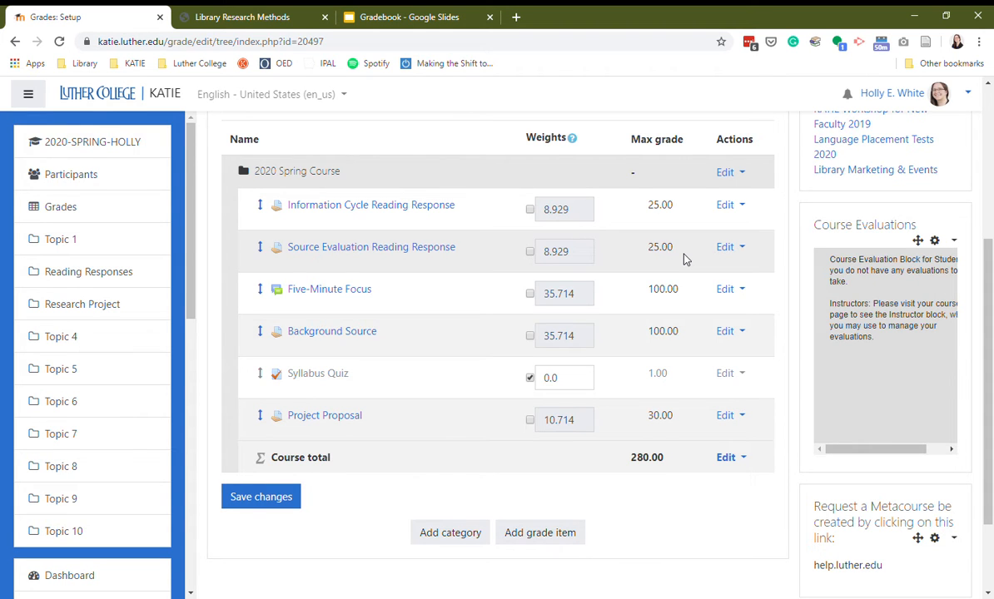
Check the syllabus requirements, then add and save a manual grade item named Participation in the gradebook
{"action": "left_click", "coordinate": [251, 15]}
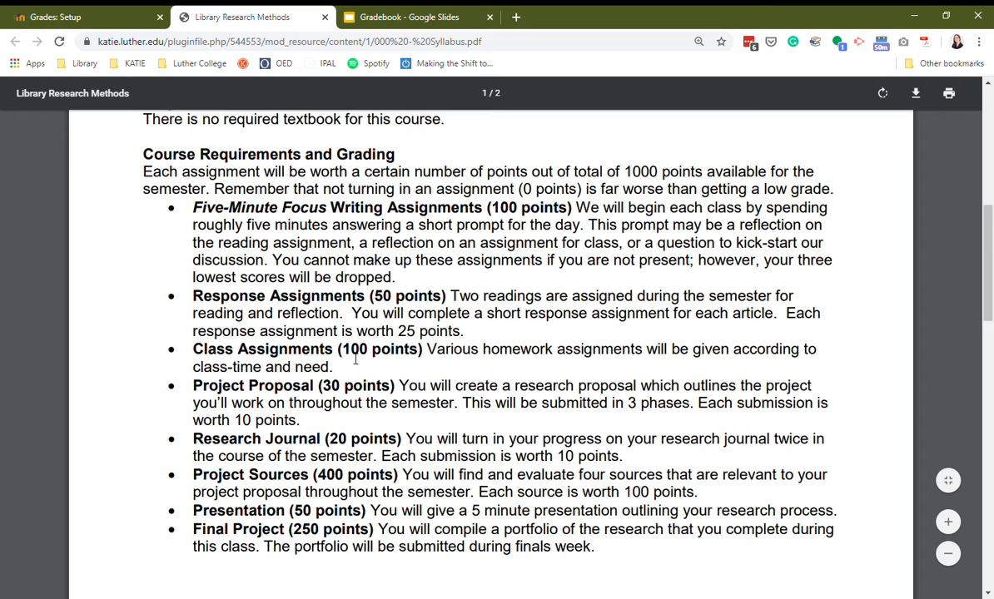
{"action": "left_click", "coordinate": [77, 13]}
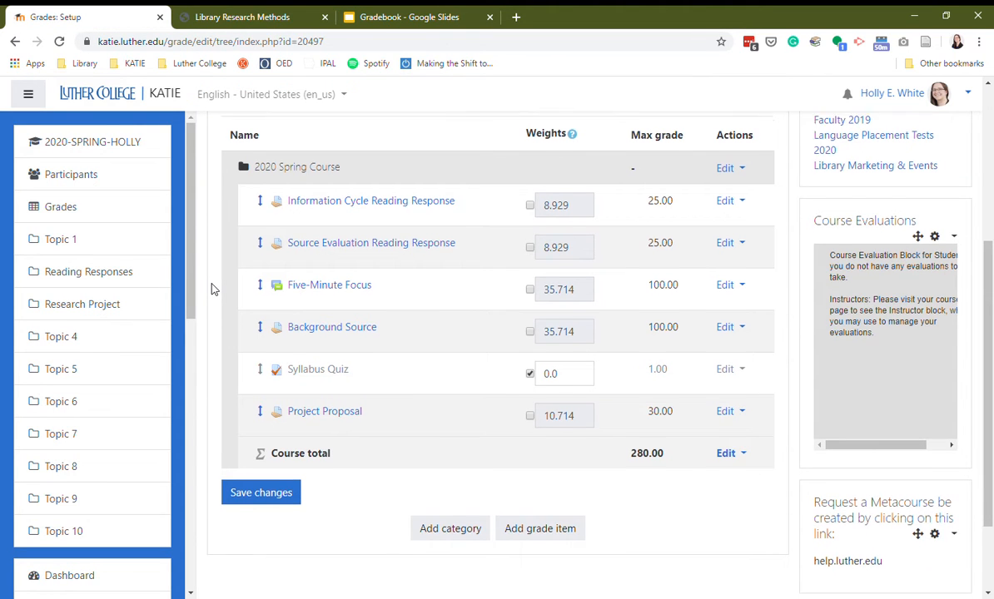
{"action": "scroll", "coordinate": [213, 289], "scroll_direction": "down", "scroll_amount": 2}
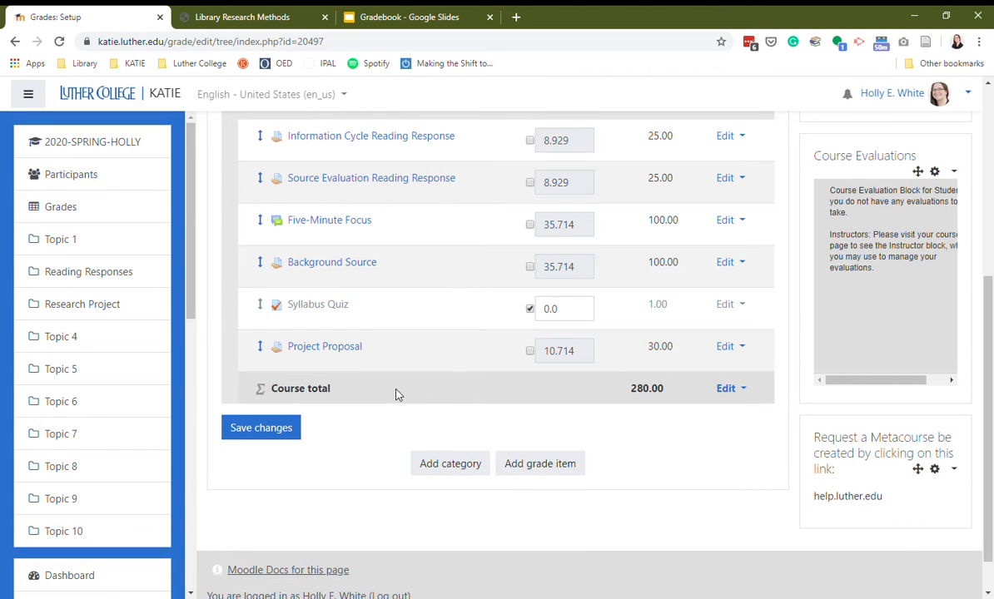
{"action": "left_click", "coordinate": [540, 464]}
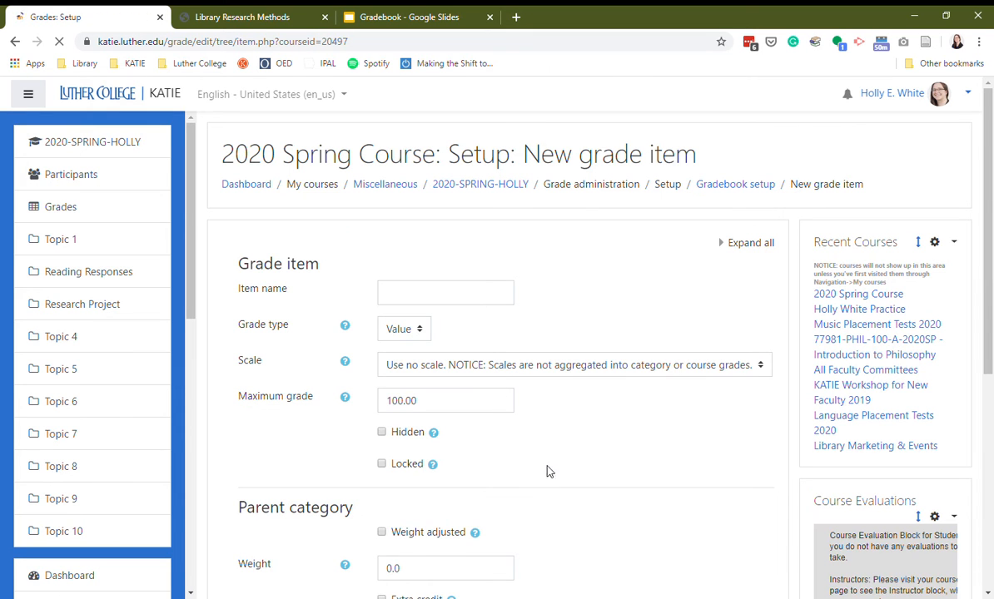
{"action": "left_click", "coordinate": [420, 302]}
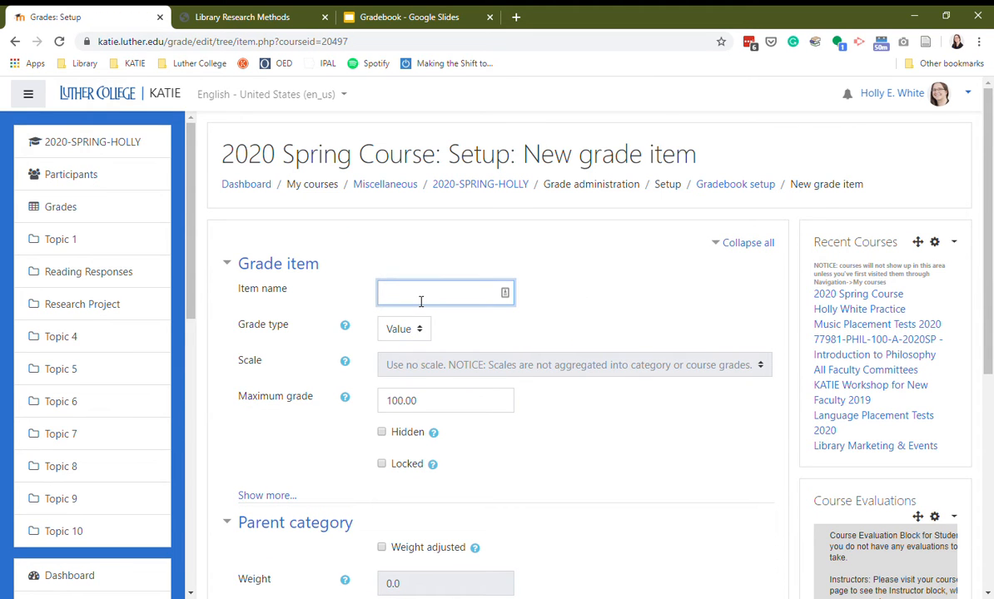
{"action": "type", "text": "Participation"}
{"action": "scroll", "coordinate": [270, 408], "scroll_direction": "down", "scroll_amount": 3}
{"action": "left_click", "coordinate": [421, 389]}
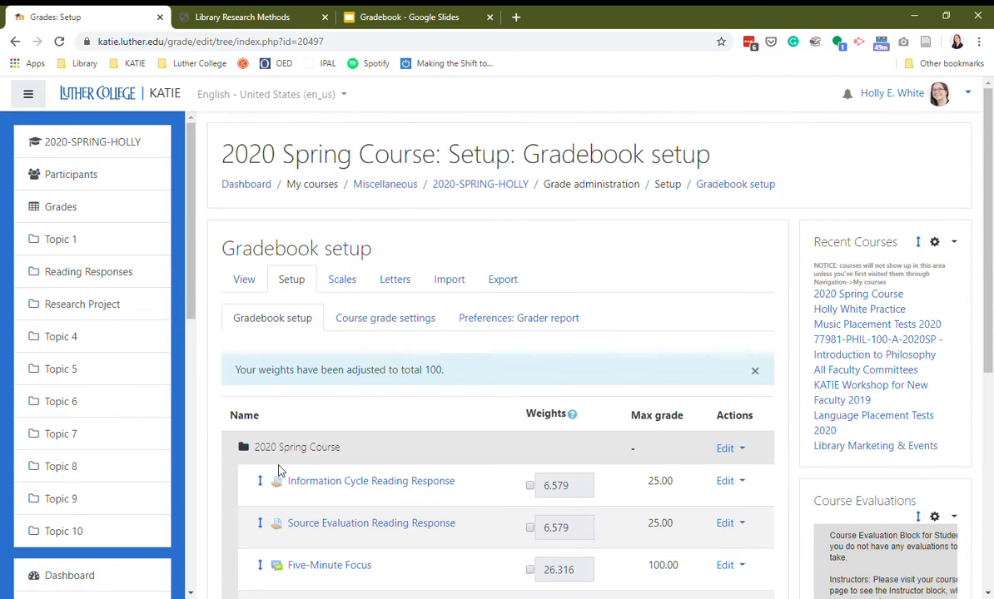
{"action": "scroll", "coordinate": [220, 410], "scroll_direction": "down", "scroll_amount": 1}
{"action": "scroll", "coordinate": [208, 408], "scroll_direction": "down", "scroll_amount": 2}
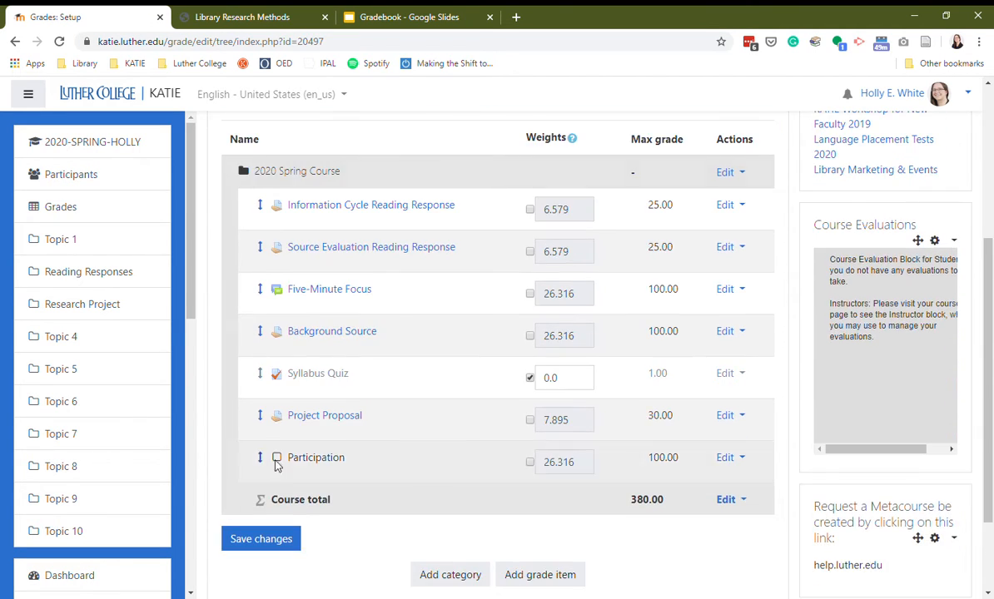
Compare the grade items in the gradebook setup with the course requirements and points in the syllabus
{"action": "left_click", "coordinate": [204, 16]}
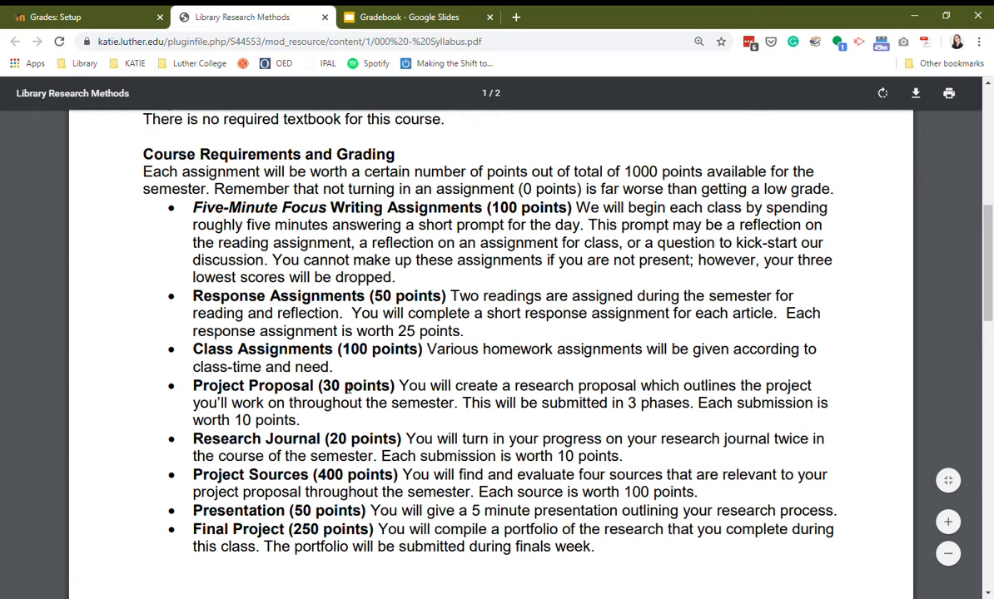
{"action": "left_click", "coordinate": [79, 16]}
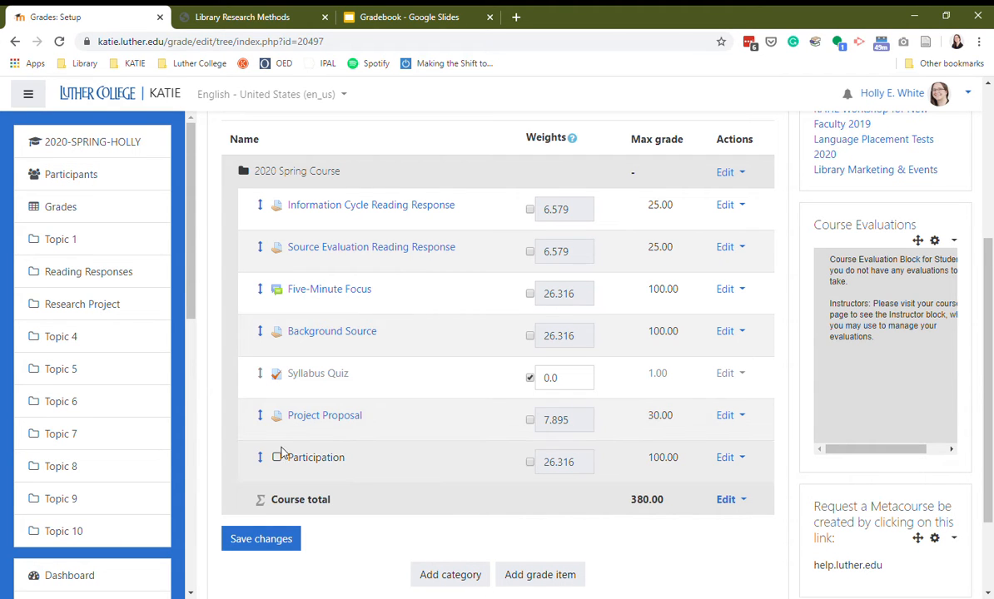
{"action": "left_click", "coordinate": [204, 12]}
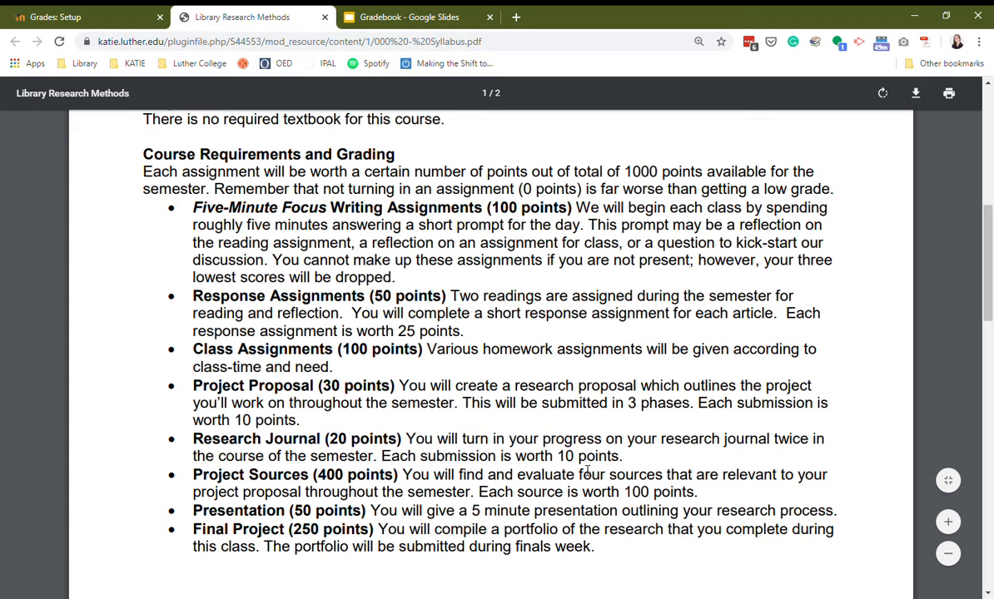
{"action": "left_click", "coordinate": [49, 17]}
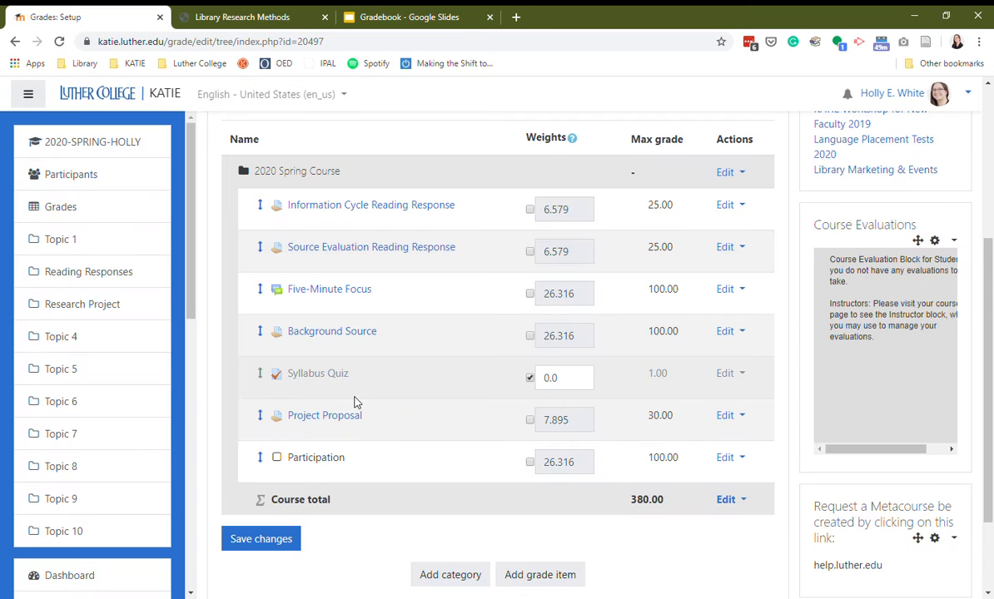
Add and save a manual grade item named Research Journal 1 with a maximum grade of 10
{"action": "scroll", "coordinate": [432, 450], "scroll_direction": "down", "scroll_amount": 2}
{"action": "left_click", "coordinate": [554, 459]}
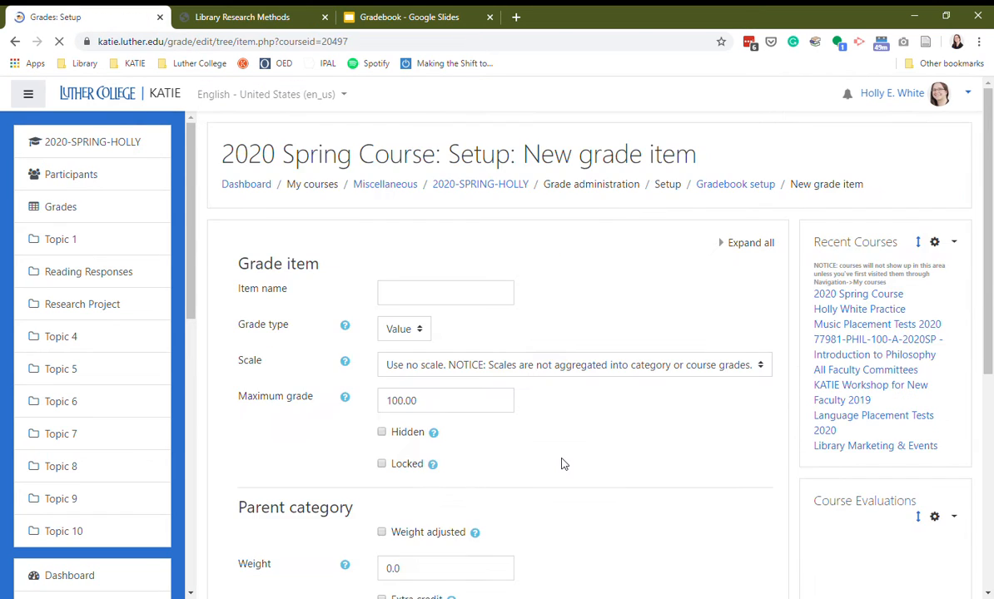
{"action": "left_click", "coordinate": [414, 297]}
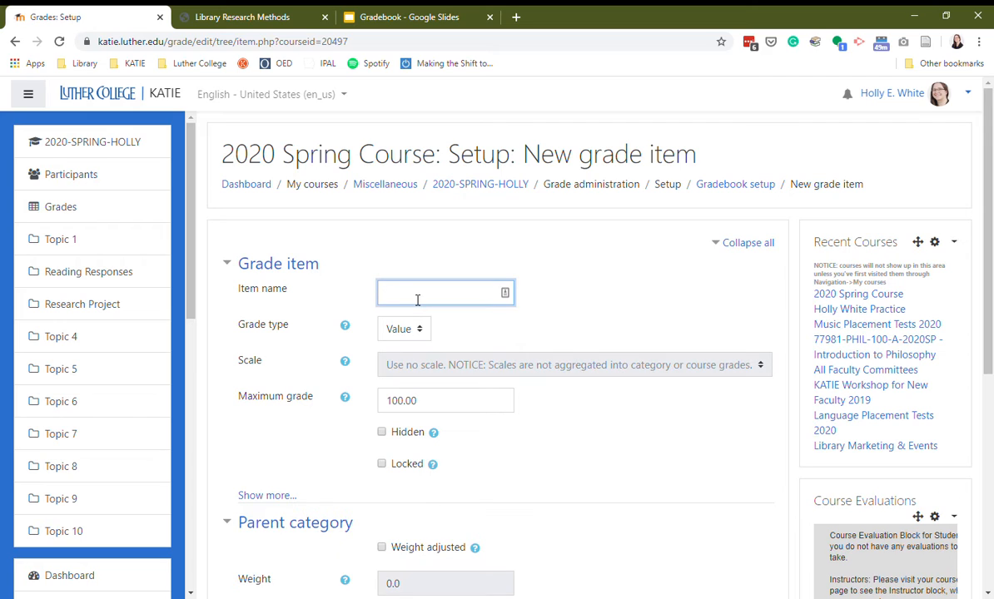
{"action": "type", "text": "Research jour"}
{"action": "type", "text": "oura"}
{"action": "type", "text": "l 1"}
{"action": "double_click", "coordinate": [429, 408]}
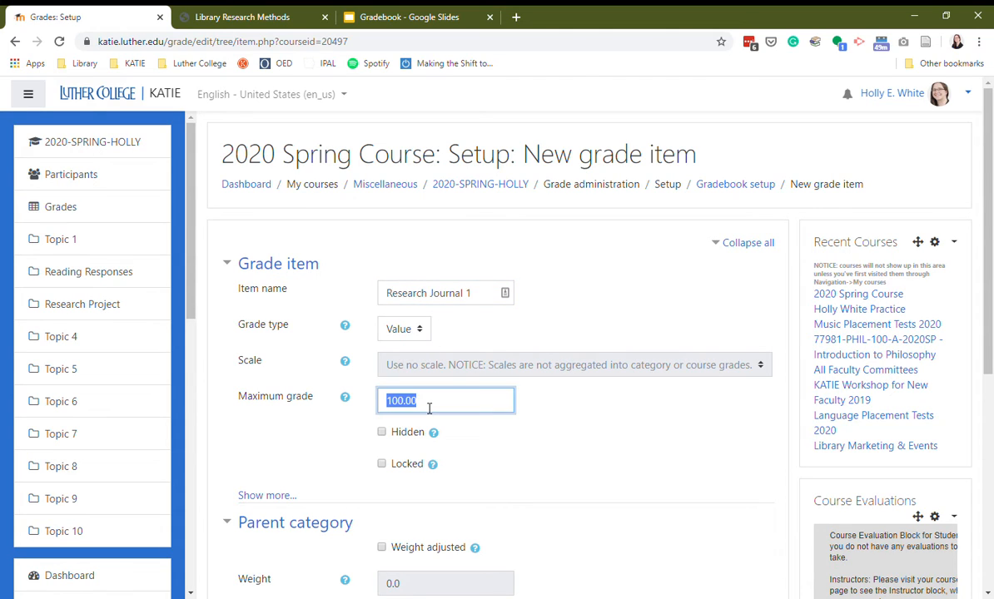
{"action": "type", "text": "10"}
{"action": "scroll", "coordinate": [602, 414], "scroll_direction": "down", "scroll_amount": 2}
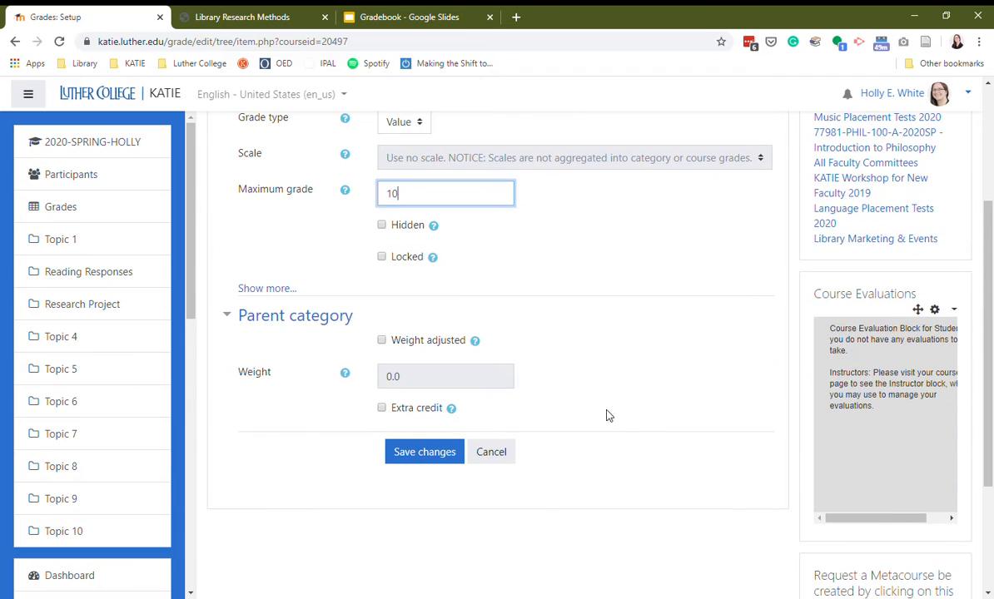
{"action": "left_click", "coordinate": [428, 467]}
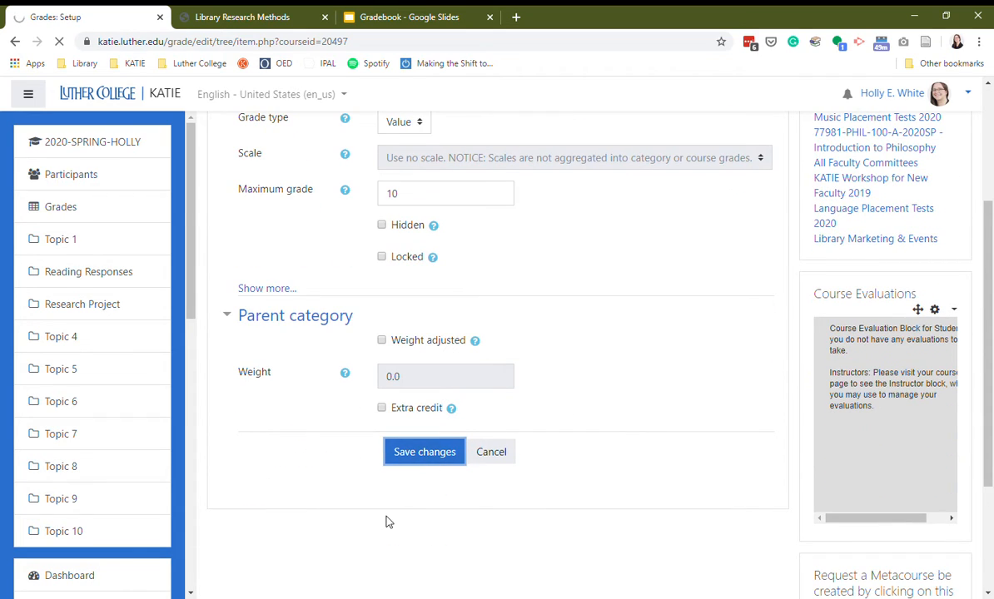
Add and save a second manual grade item named Research Journal 2 with a maximum grade of 10
{"action": "scroll", "coordinate": [665, 468], "scroll_direction": "down", "scroll_amount": 3}
{"action": "scroll", "coordinate": [666, 469], "scroll_direction": "down", "scroll_amount": 2}
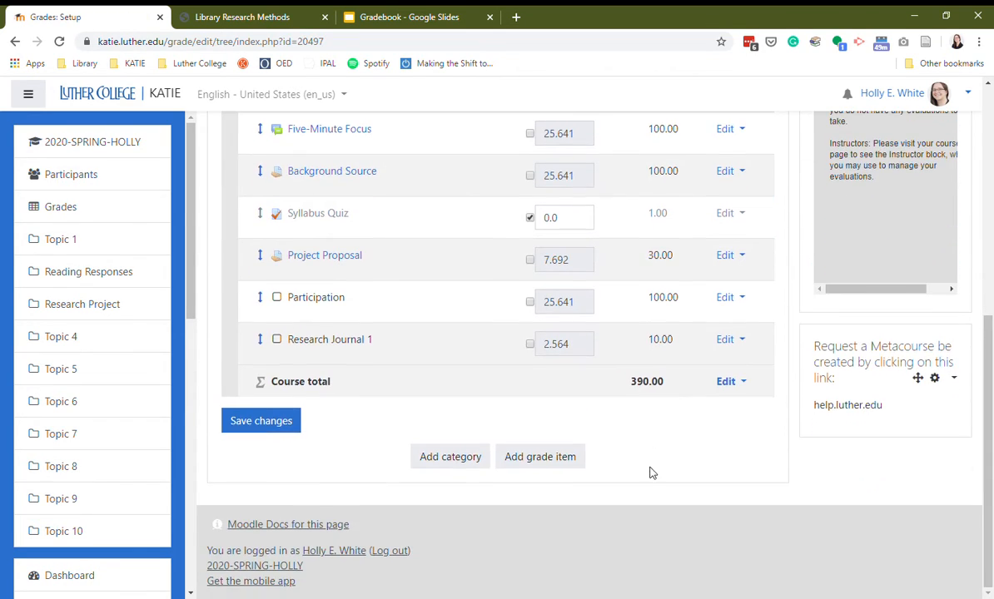
{"action": "left_click", "coordinate": [545, 458]}
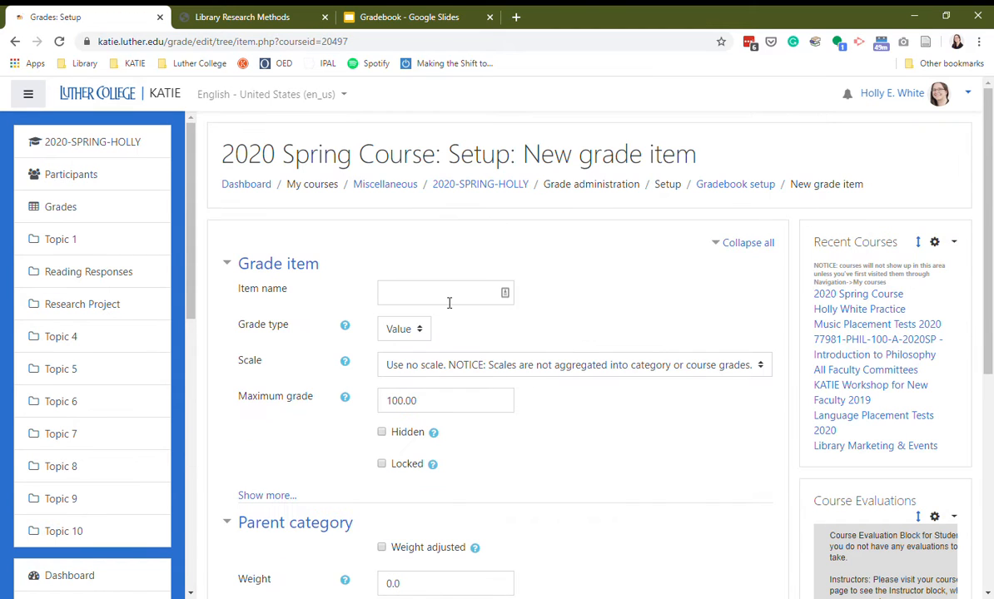
{"action": "left_click", "coordinate": [464, 301]}
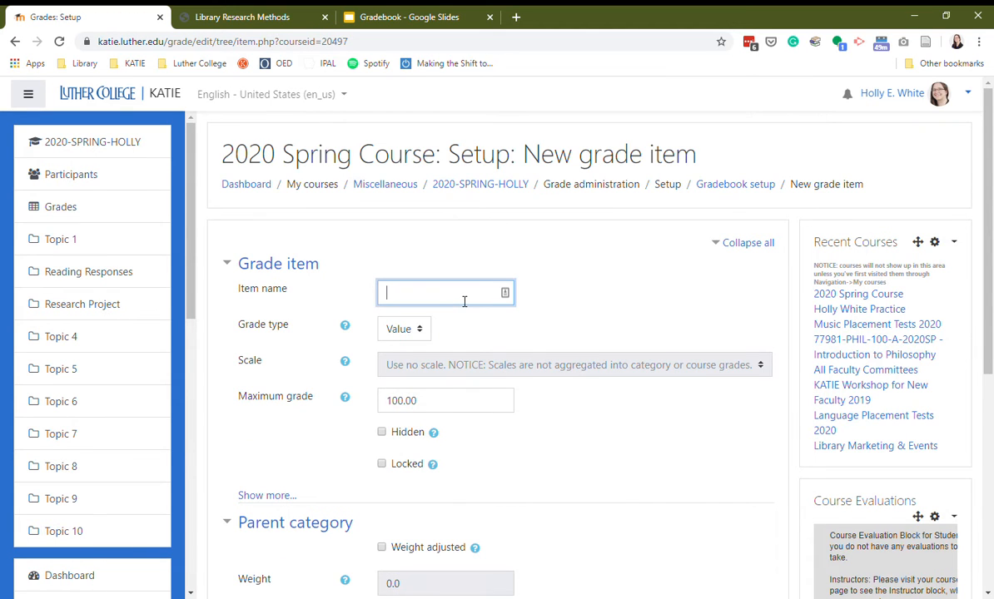
{"action": "type", "text": "Research Journal 2"}
{"action": "double_click", "coordinate": [456, 404]}
{"action": "type", "text": "10"}
{"action": "scroll", "coordinate": [287, 406], "scroll_direction": "down", "scroll_amount": 4}
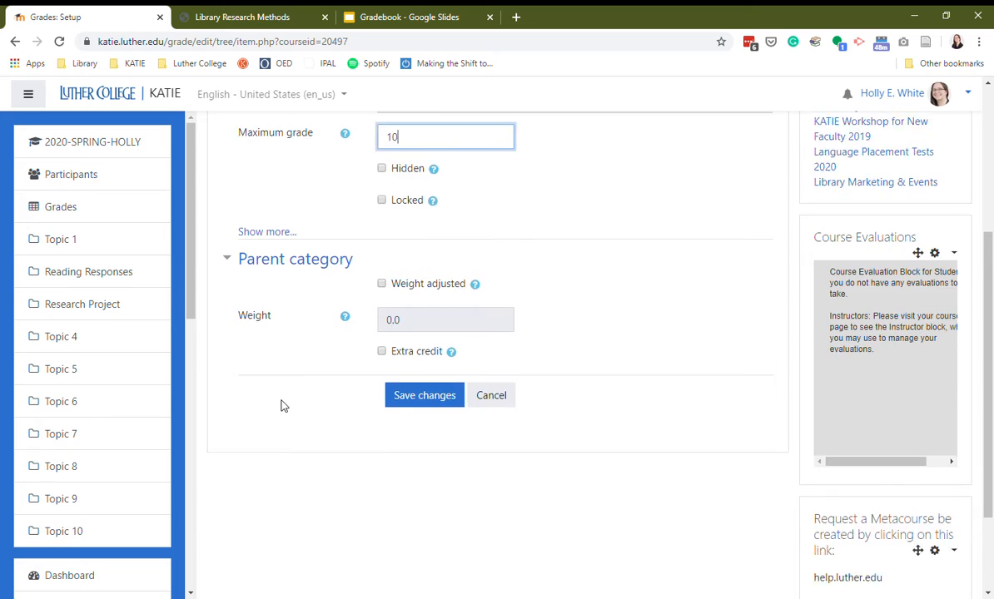
{"action": "left_click", "coordinate": [420, 322]}
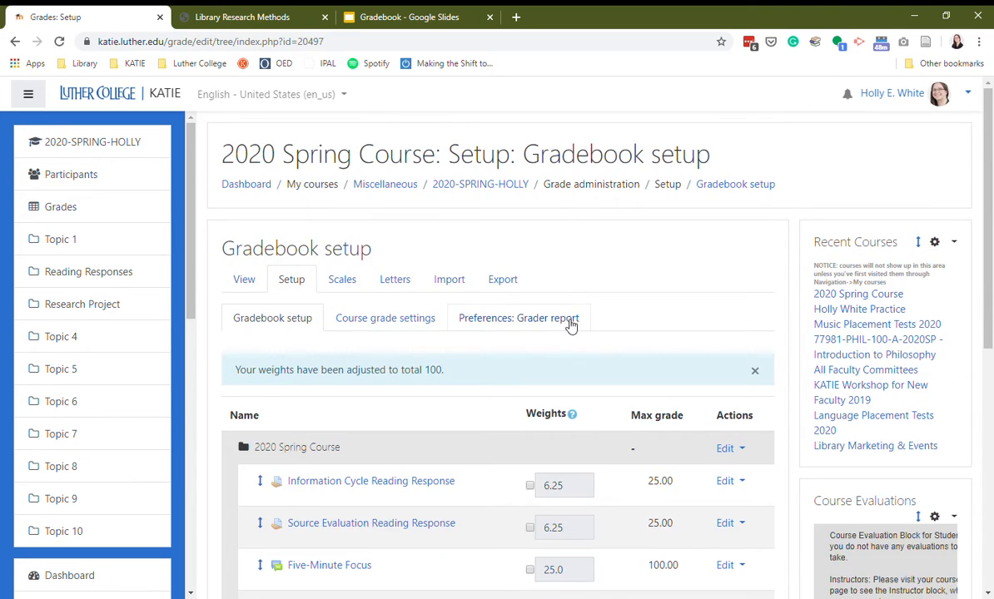
Review the grade items in the gradebook setup and check the Project Sources requirement in the syllabus
{"action": "scroll", "coordinate": [566, 326], "scroll_direction": "down", "scroll_amount": 5}
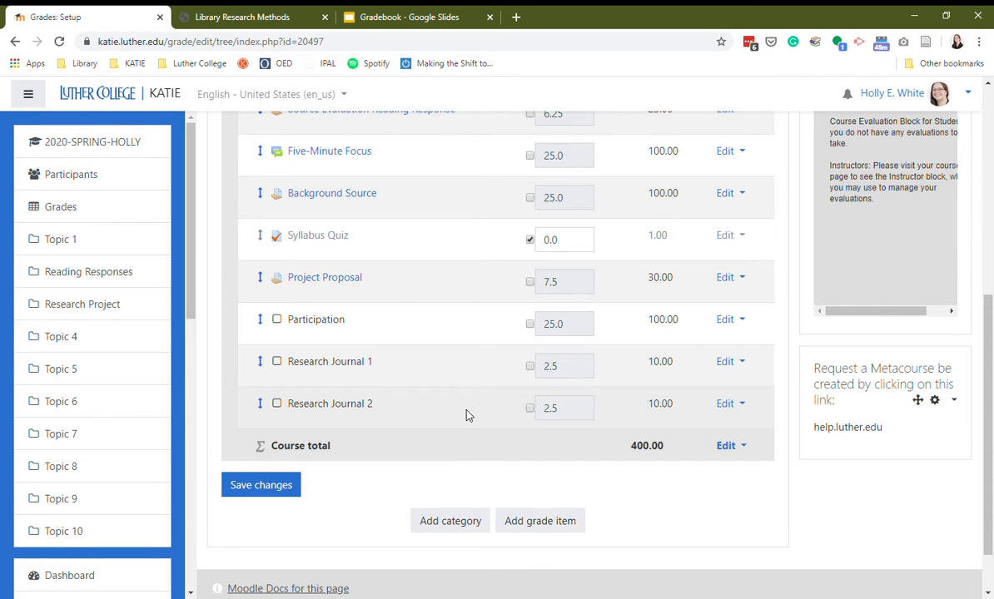
{"action": "scroll", "coordinate": [467, 401], "scroll_direction": "up", "scroll_amount": 3}
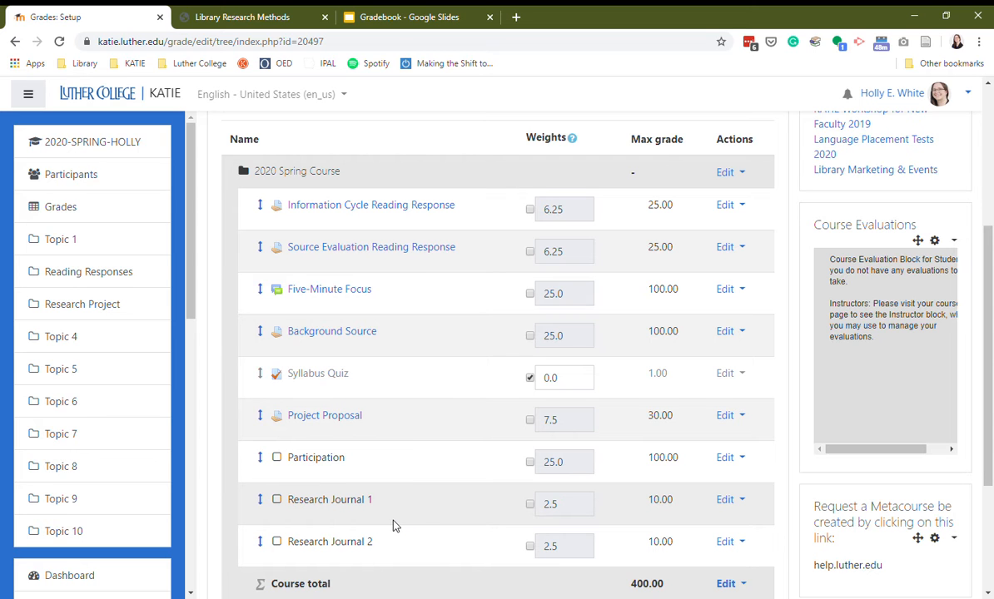
{"action": "left_click", "coordinate": [241, 17]}
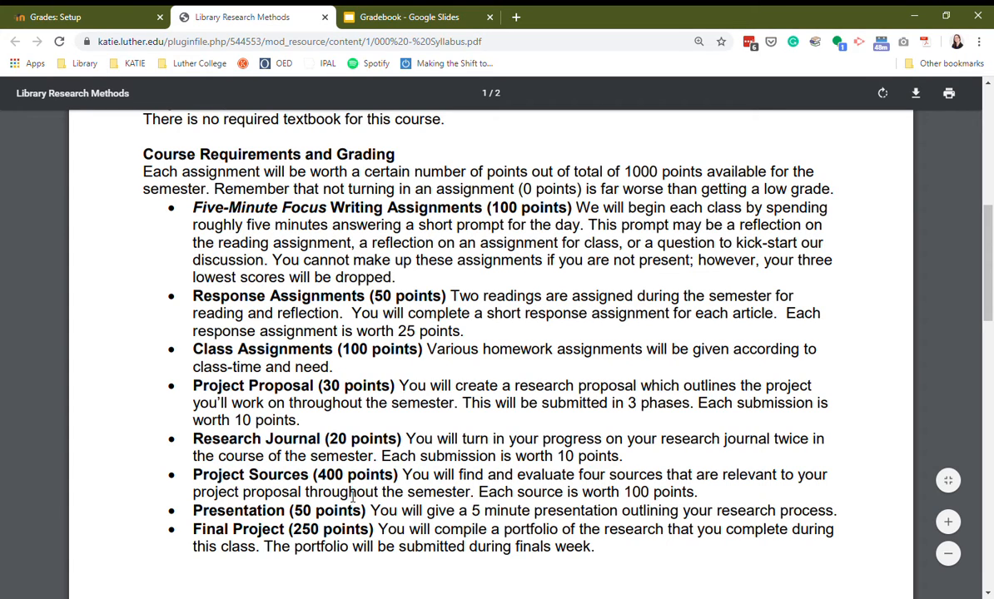
{"action": "key", "text": "ctrl+shift+Tab"}
Add and save a grade category named Project Sources, keeping the Natural aggregation
{"action": "scroll", "coordinate": [370, 396], "scroll_direction": "down", "scroll_amount": 3}
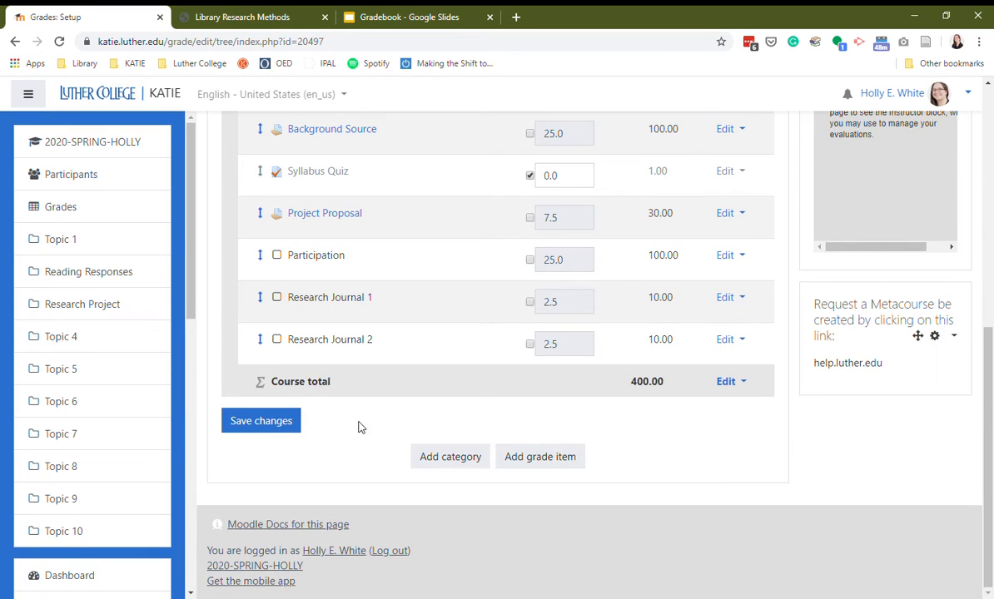
{"action": "left_click", "coordinate": [450, 456]}
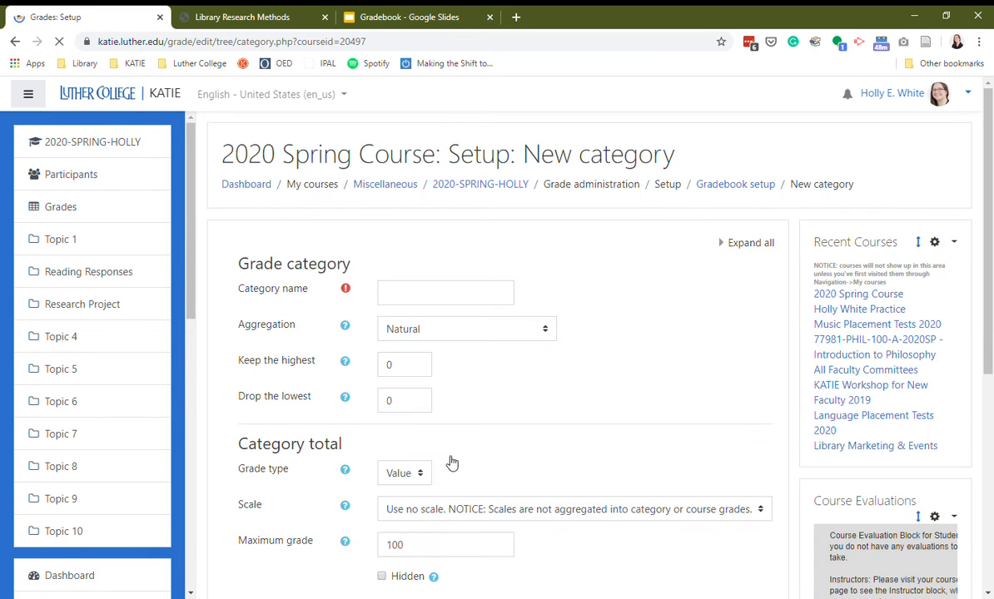
{"action": "left_click", "coordinate": [407, 294]}
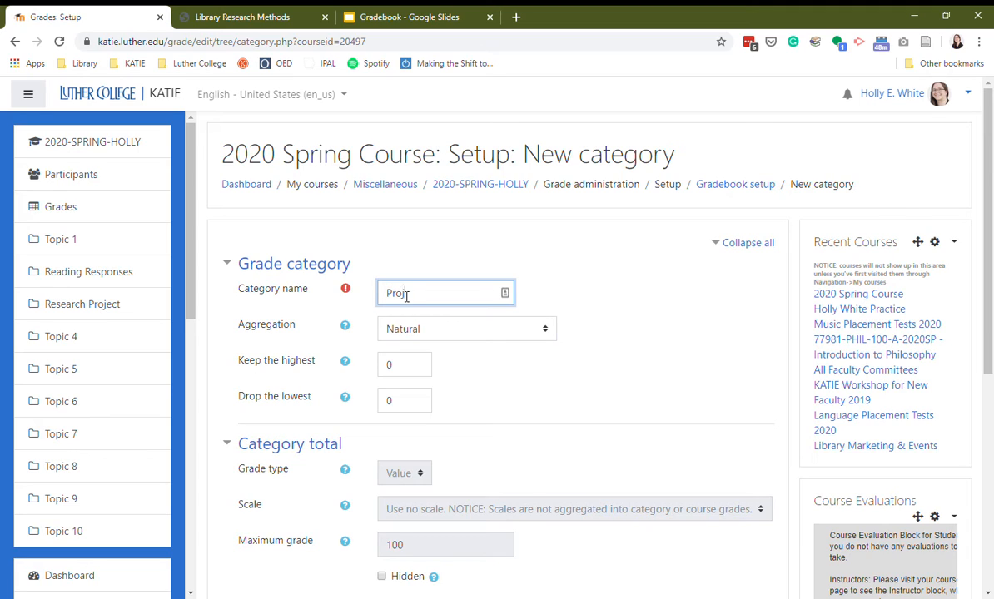
{"action": "type", "text": "Project Sources"}
{"action": "scroll", "coordinate": [312, 308], "scroll_direction": "down", "scroll_amount": 3}
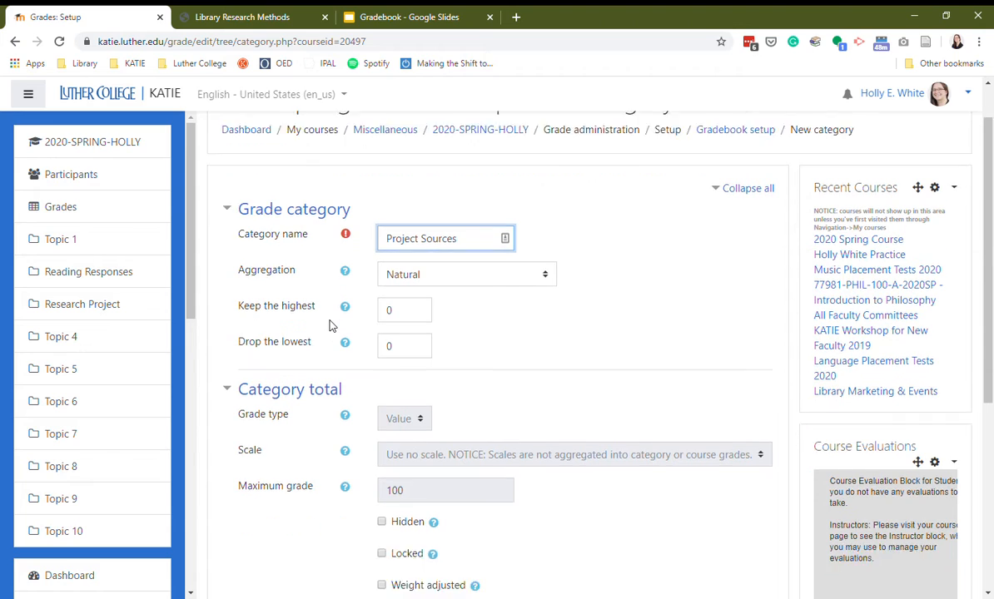
{"action": "scroll", "coordinate": [324, 327], "scroll_direction": "down", "scroll_amount": 1}
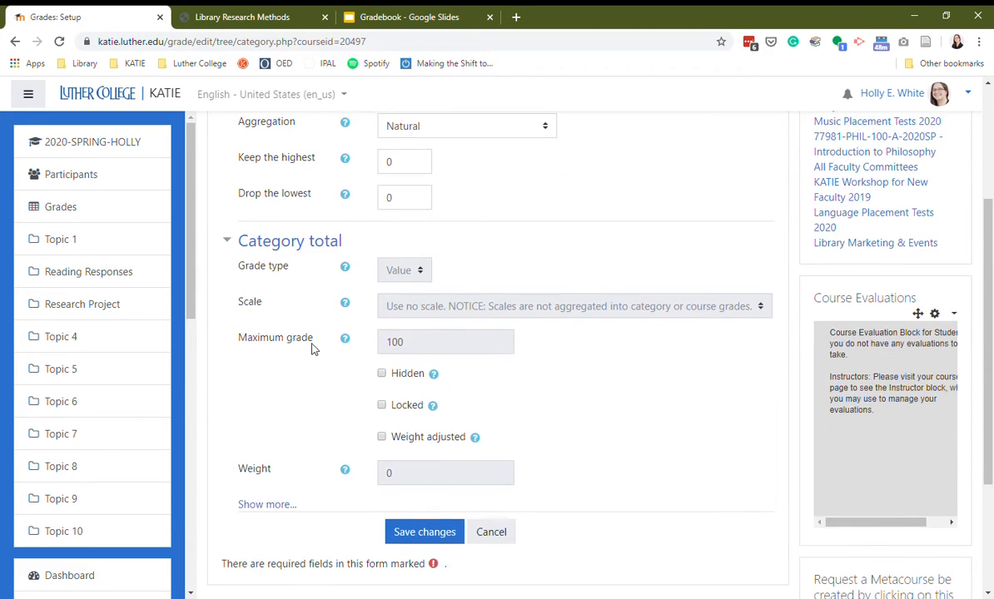
{"action": "scroll", "coordinate": [313, 348], "scroll_direction": "up", "scroll_amount": 1}
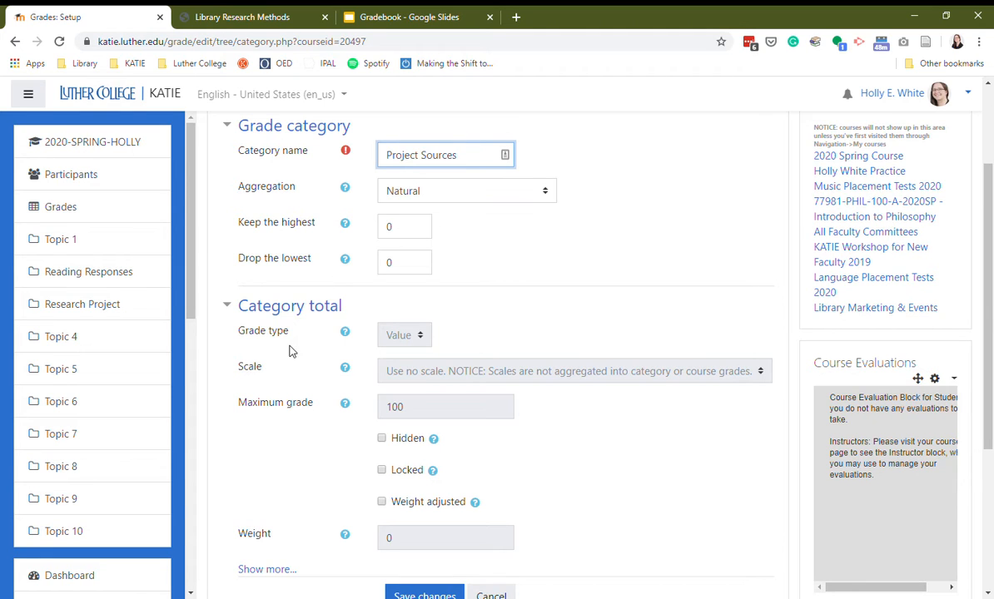
{"action": "scroll", "coordinate": [316, 337], "scroll_direction": "down", "scroll_amount": 2}
{"action": "left_click", "coordinate": [426, 469]}
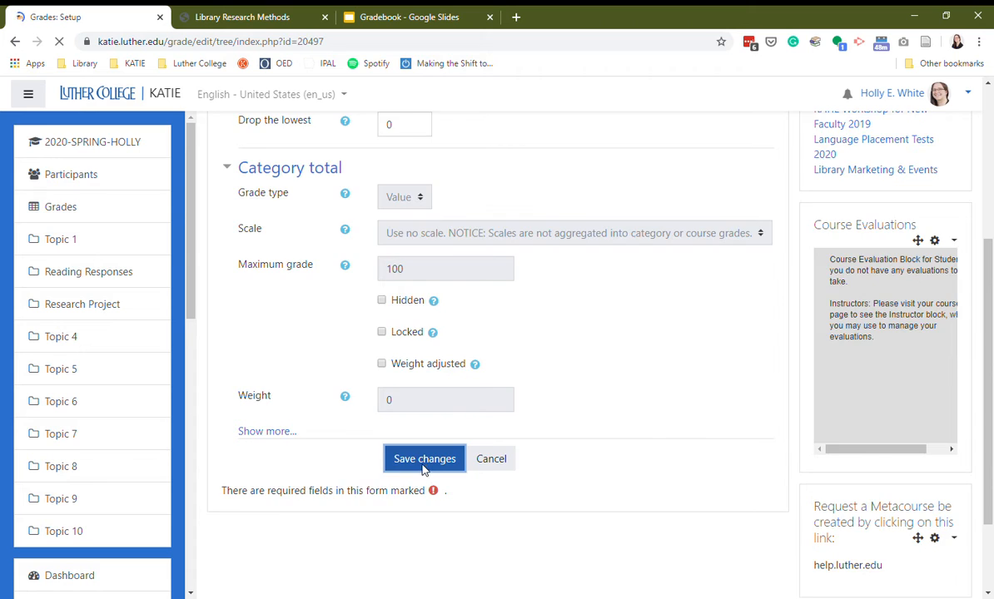
Move the Background Source assignment into the Project Sources category and review its placement in the gradebook
{"action": "scroll", "coordinate": [229, 455], "scroll_direction": "down", "scroll_amount": 6}
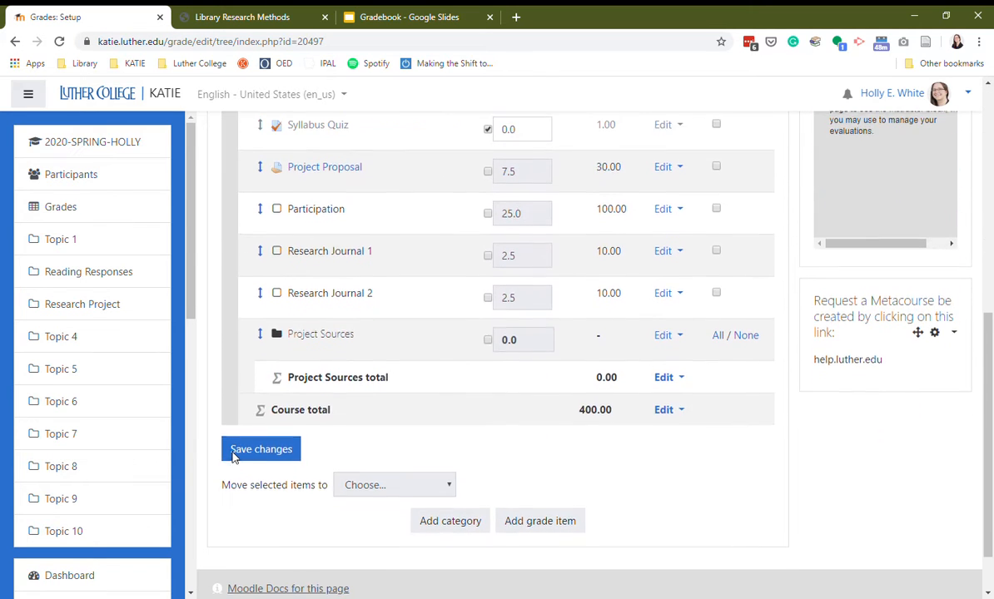
{"action": "scroll", "coordinate": [216, 367], "scroll_direction": "up", "scroll_amount": 2}
{"action": "scroll", "coordinate": [215, 364], "scroll_direction": "up", "scroll_amount": 1}
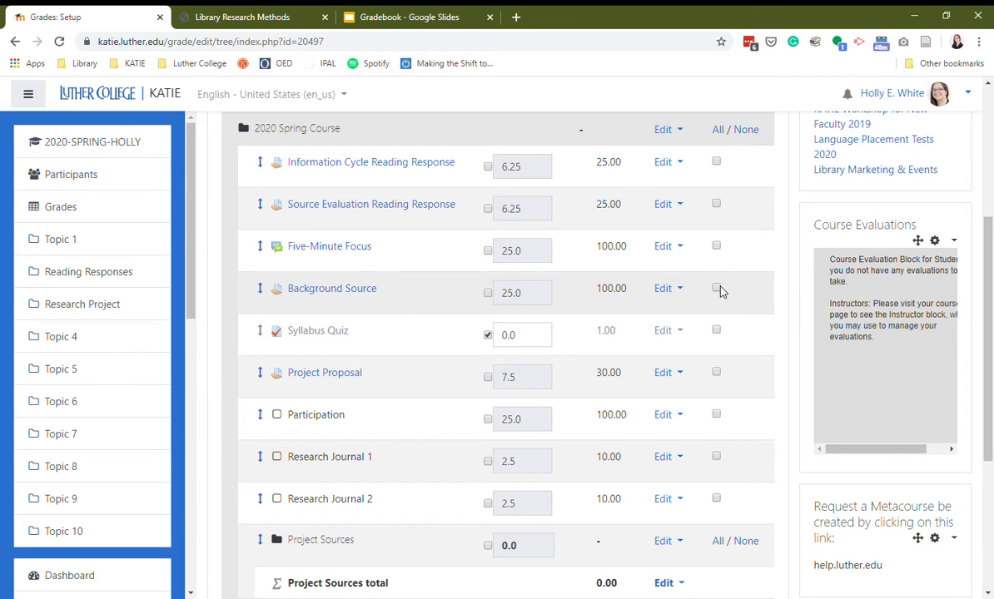
{"action": "scroll", "coordinate": [415, 323], "scroll_direction": "down", "scroll_amount": 3}
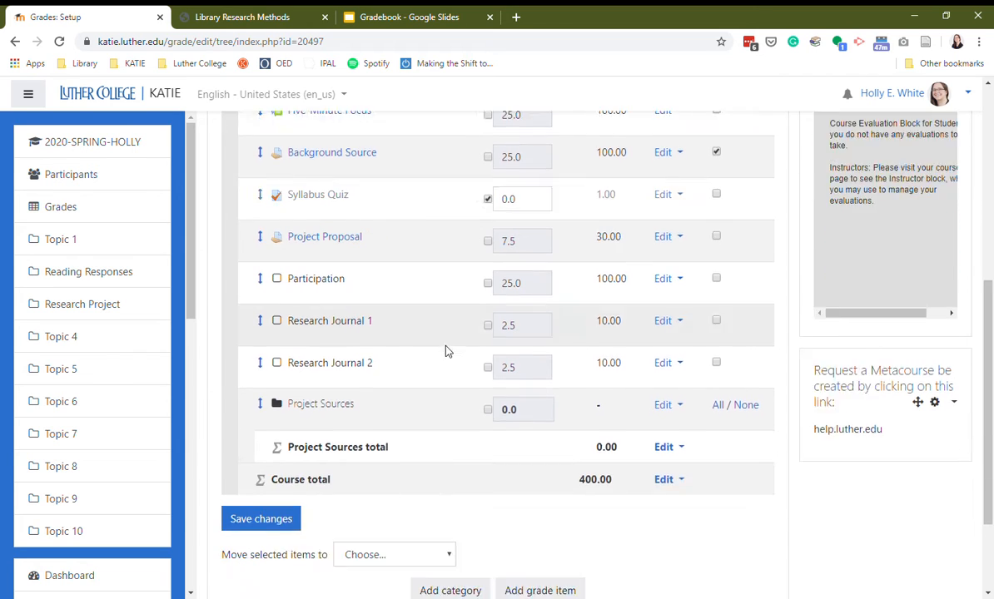
{"action": "left_click", "coordinate": [362, 484]}
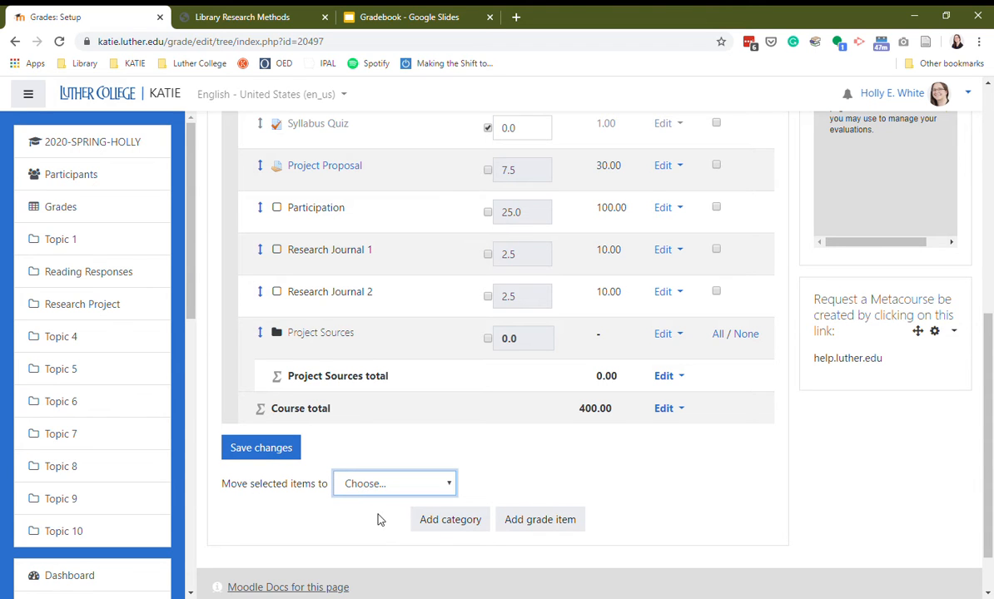
{"action": "left_click", "coordinate": [379, 537]}
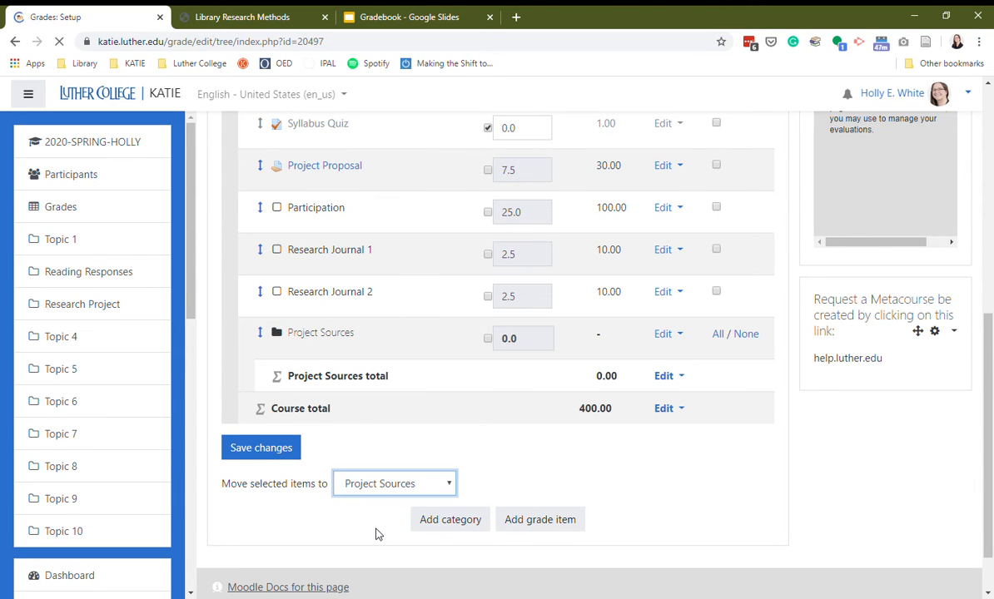
{"action": "scroll", "coordinate": [233, 466], "scroll_direction": "down", "scroll_amount": 5}
{"action": "scroll", "coordinate": [233, 460], "scroll_direction": "down", "scroll_amount": 1}
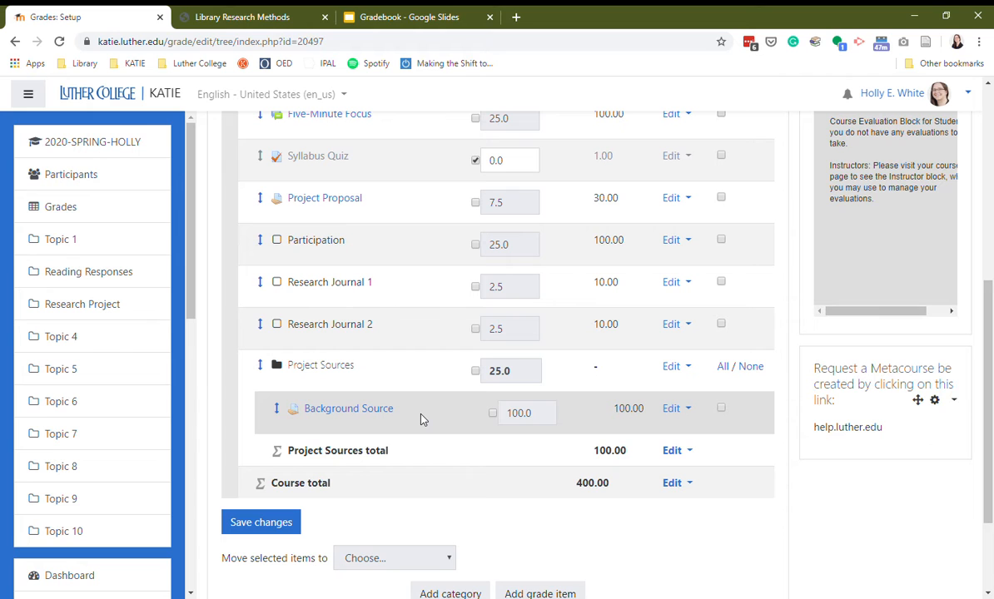
Return to the course's main page and go to the Research Project section
{"action": "left_click", "coordinate": [106, 153]}
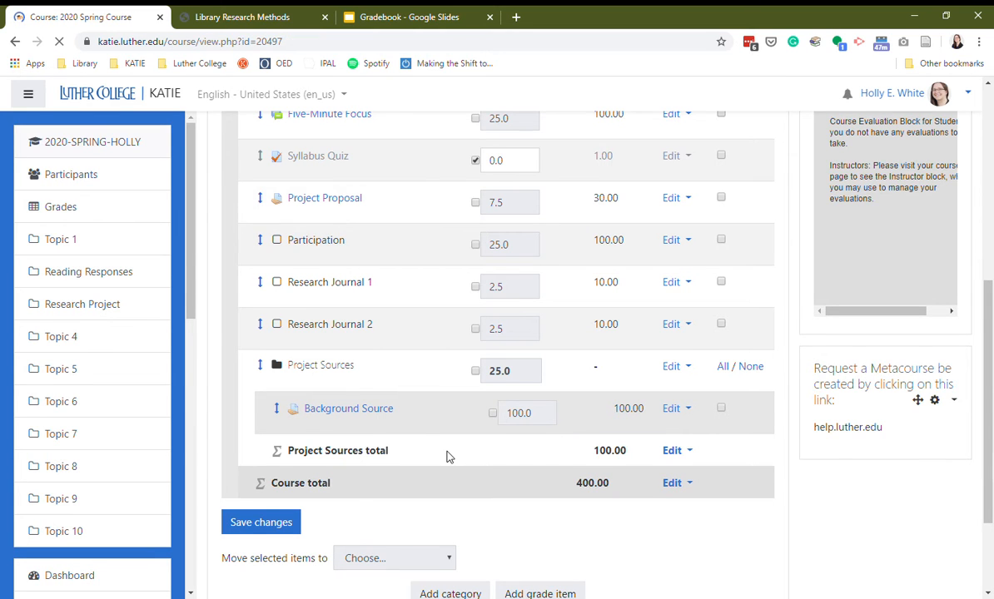
{"action": "scroll", "coordinate": [507, 391], "scroll_direction": "down", "scroll_amount": 2}
{"action": "scroll", "coordinate": [520, 395], "scroll_direction": "down", "scroll_amount": 2}
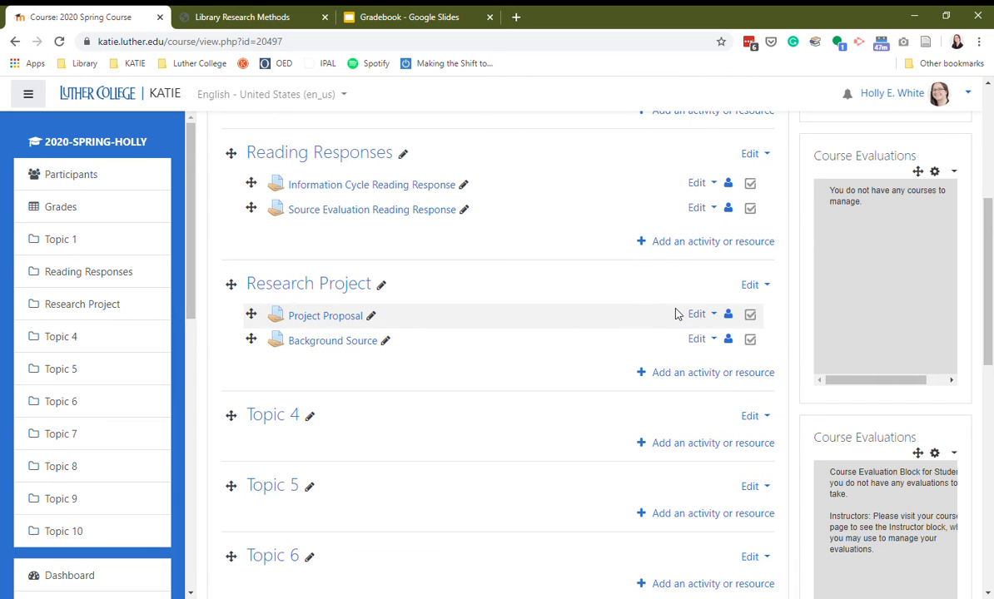
{"action": "left_click", "coordinate": [700, 314]}
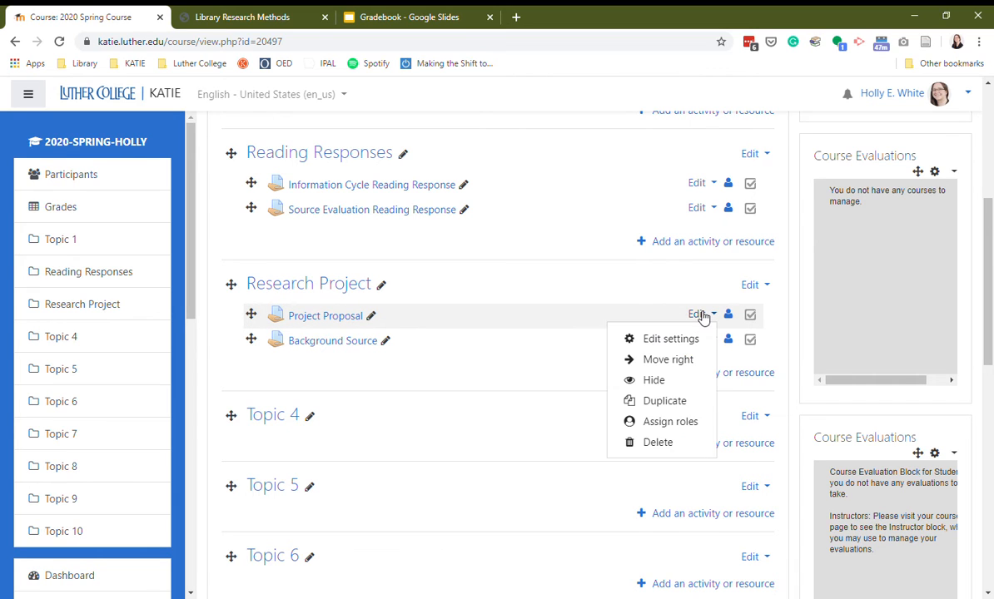
{"action": "left_click", "coordinate": [657, 403]}
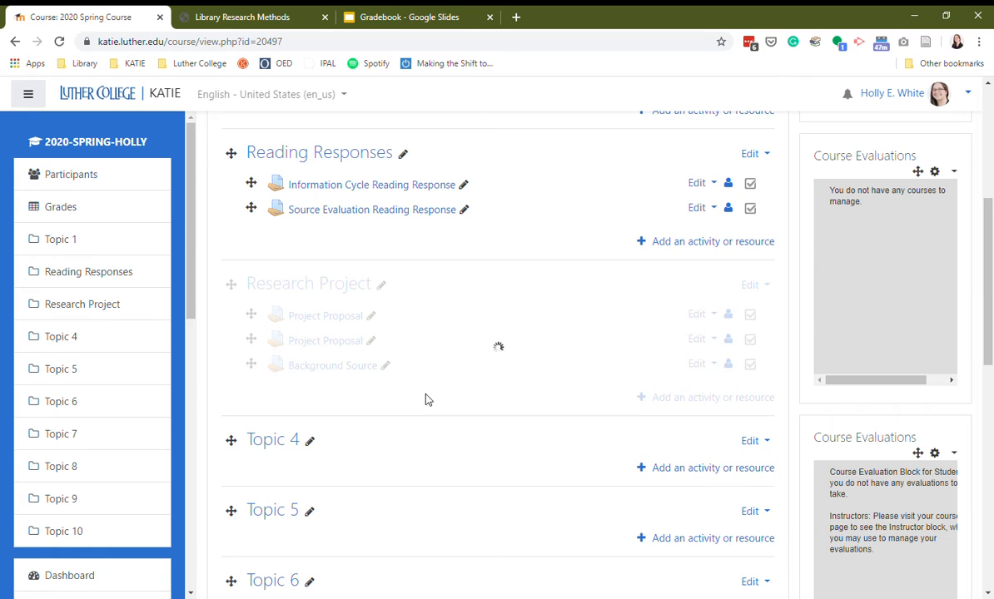
{"action": "left_click", "coordinate": [685, 341]}
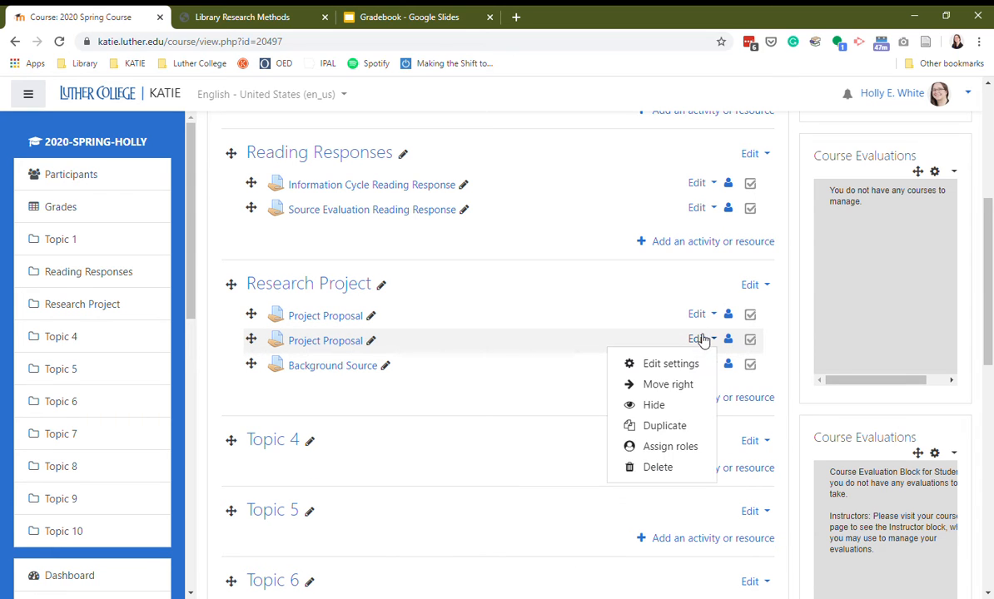
{"action": "left_click", "coordinate": [657, 469]}
{"action": "left_click", "coordinate": [434, 422]}
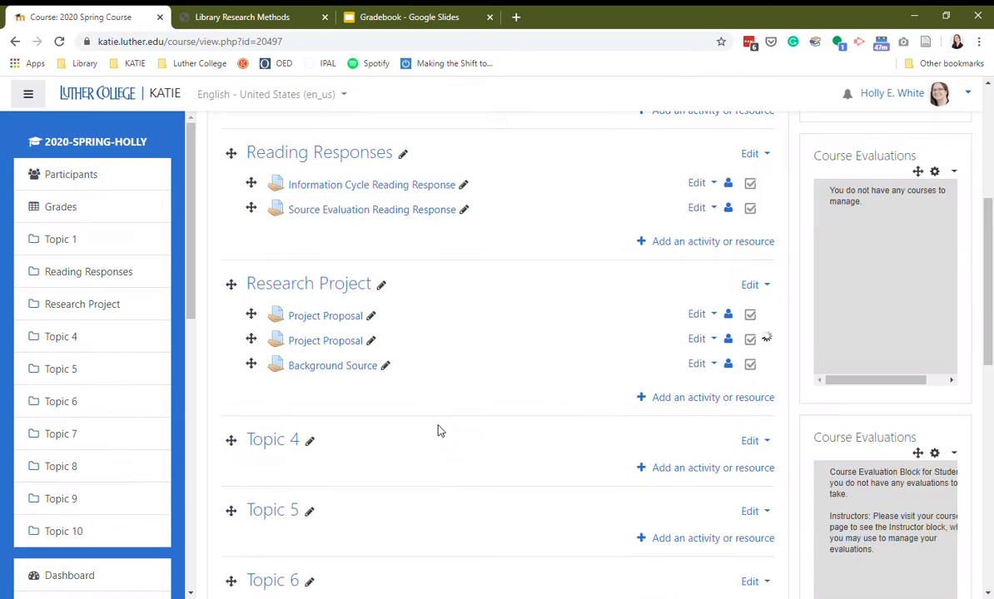
Duplicate the Background Source assignment in the Research Project section and rename the copy as Book Source
{"action": "left_click", "coordinate": [699, 342]}
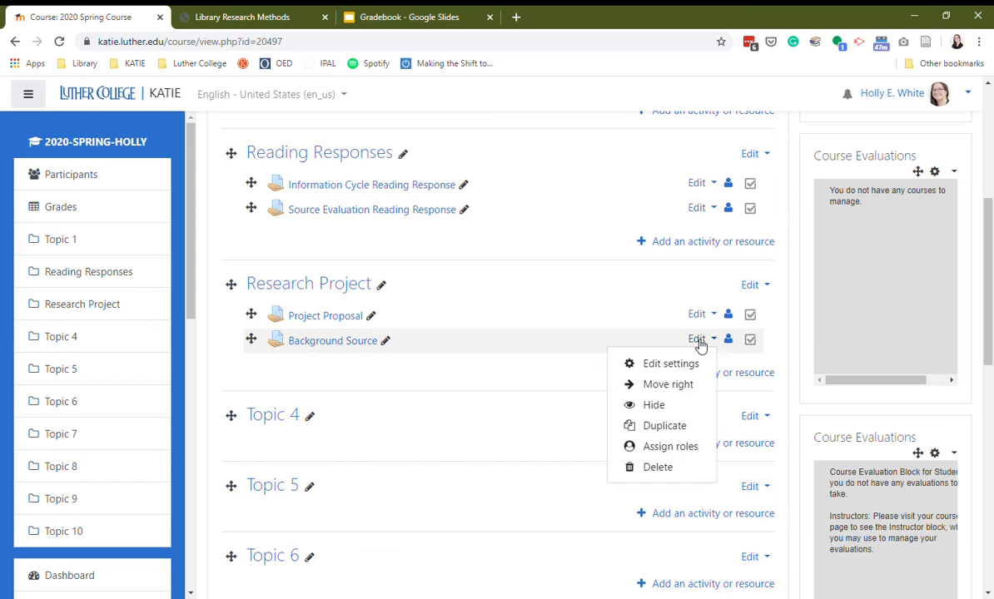
{"action": "left_click", "coordinate": [666, 425]}
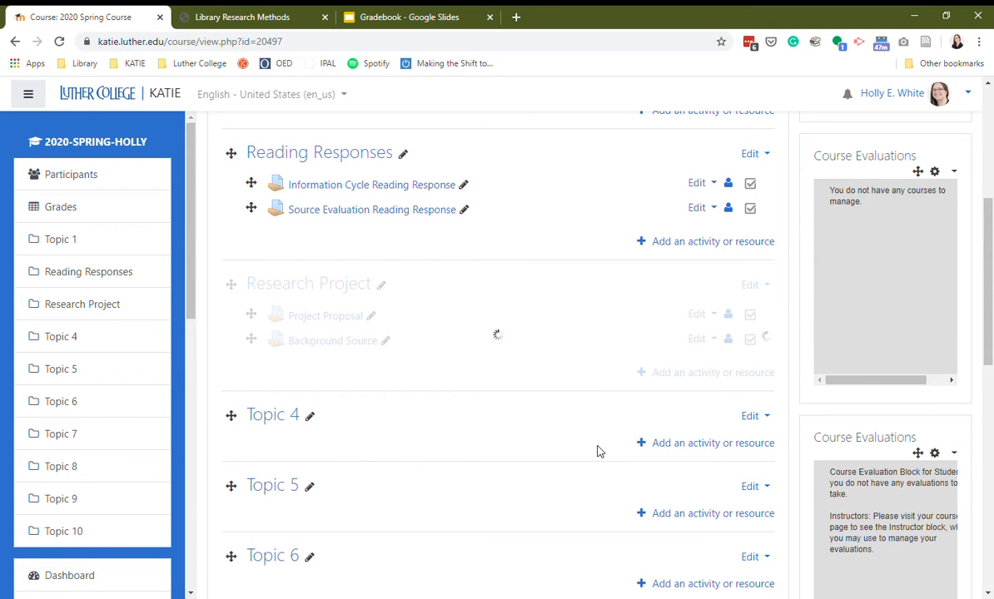
{"action": "left_click", "coordinate": [386, 366]}
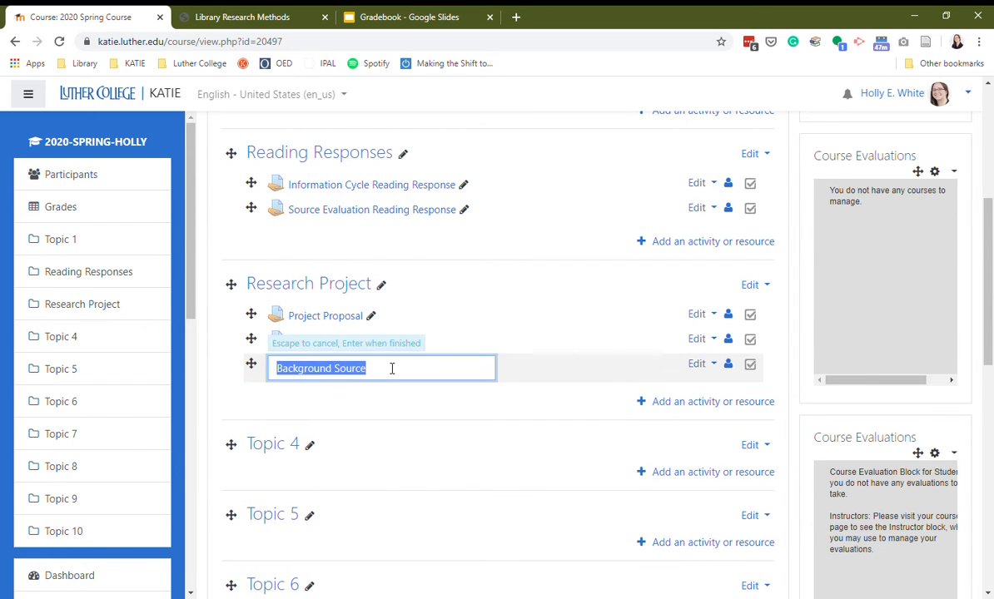
{"action": "double_click", "coordinate": [319, 379]}
{"action": "type", "text": "Book"}
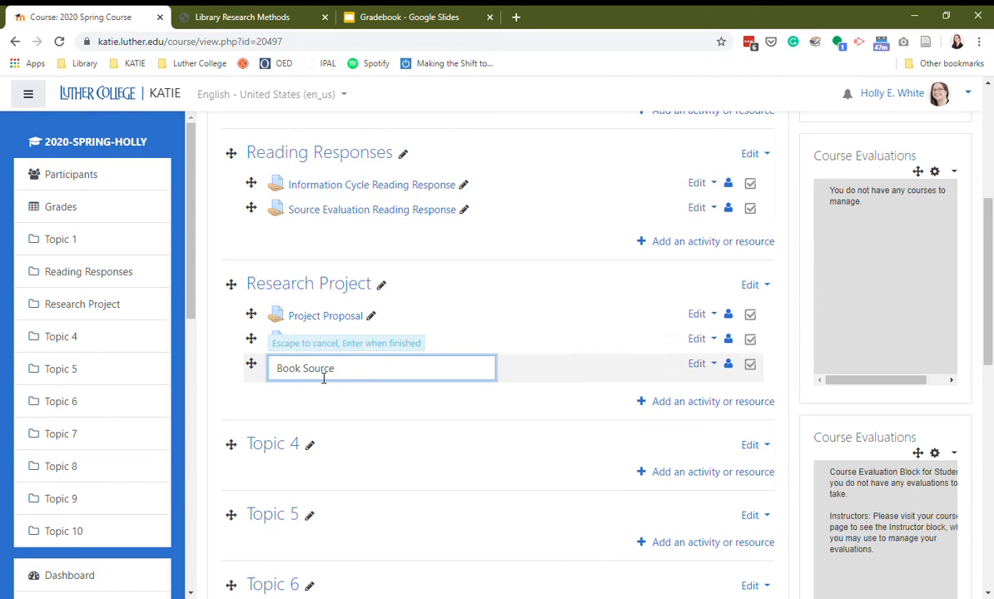
{"action": "key", "text": "Return"}
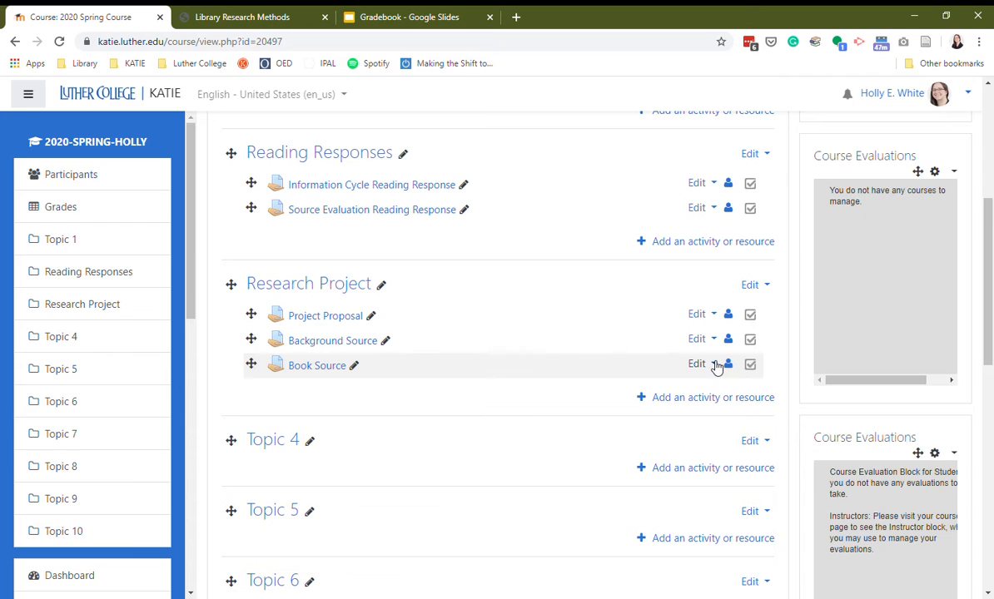
Duplicate the Book Source assignment and rename the copy as Scholarly Article Source
{"action": "left_click", "coordinate": [716, 367]}
{"action": "left_click", "coordinate": [657, 448]}
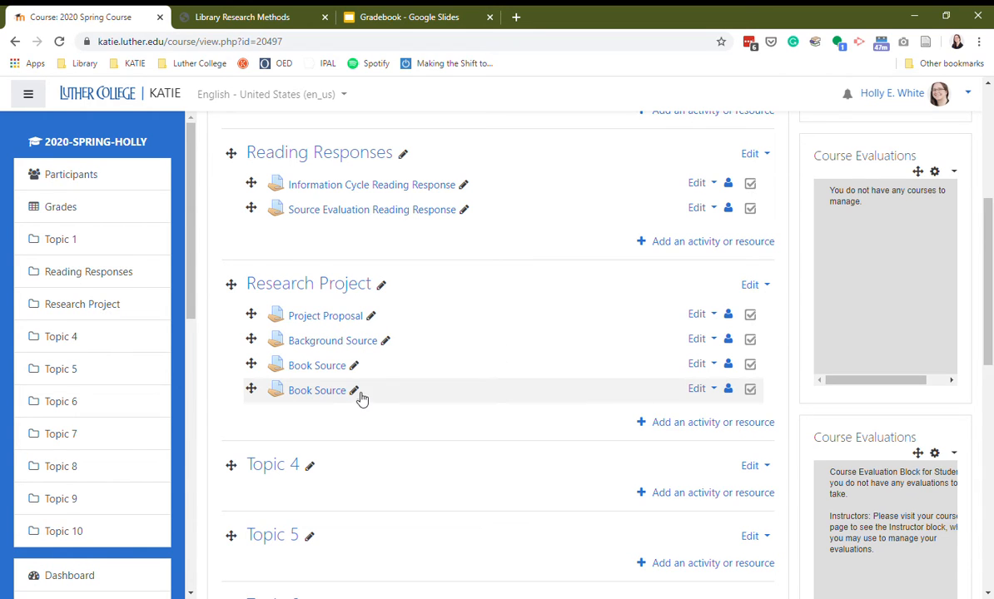
{"action": "left_click", "coordinate": [356, 392]}
{"action": "double_click", "coordinate": [289, 397]}
{"action": "type", "text": "Sho"}
{"action": "key", "text": "BackSpace"}
{"action": "key", "text": "BackSpace"}
{"action": "type", "text": "cholarly "}
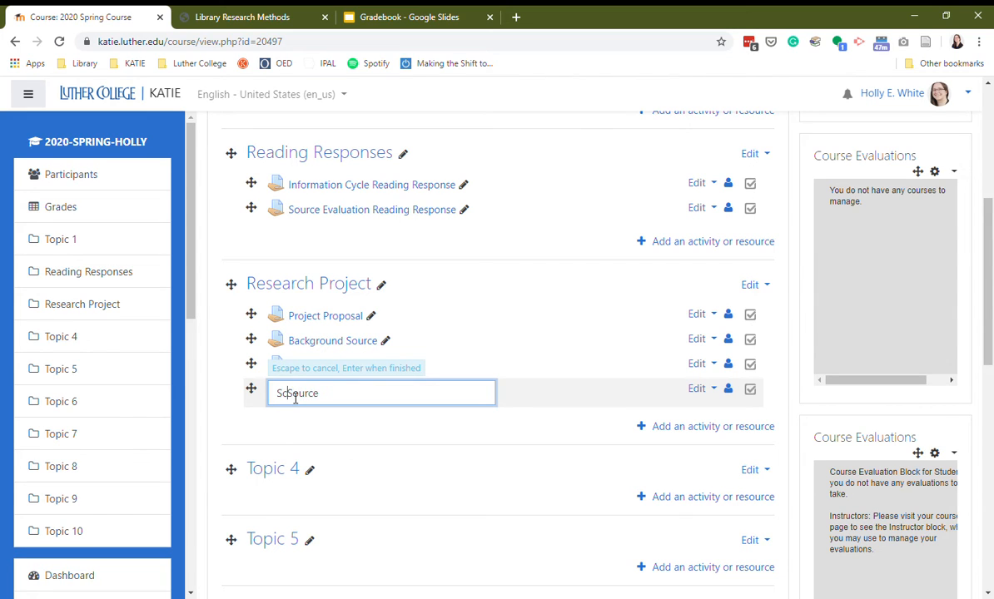
{"action": "type", "text": "Article"}
{"action": "key", "text": "Return"}
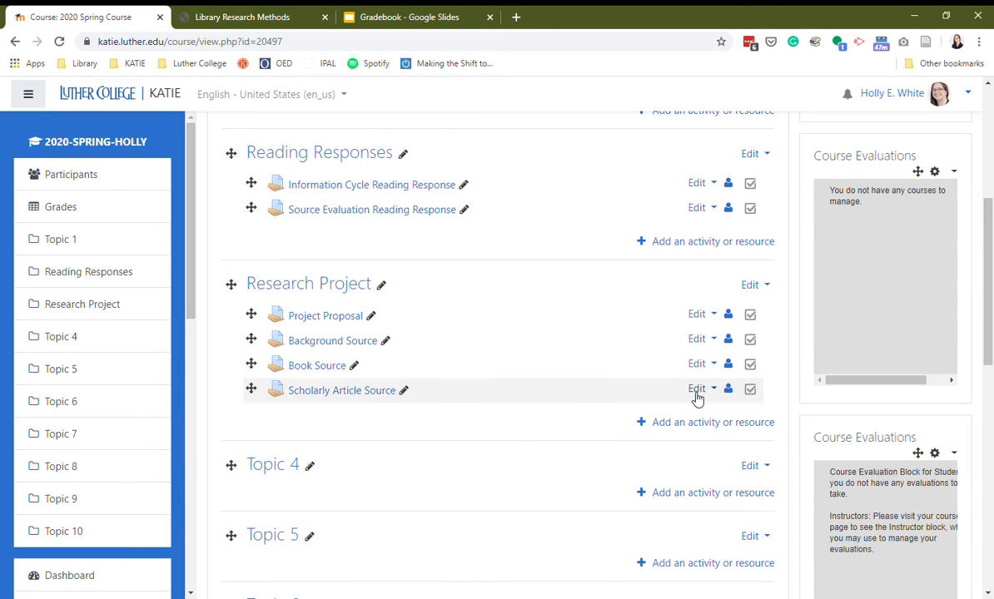
Duplicate the Scholarly Article Source assignment and rename the copy as Web Source
{"action": "left_click", "coordinate": [697, 391]}
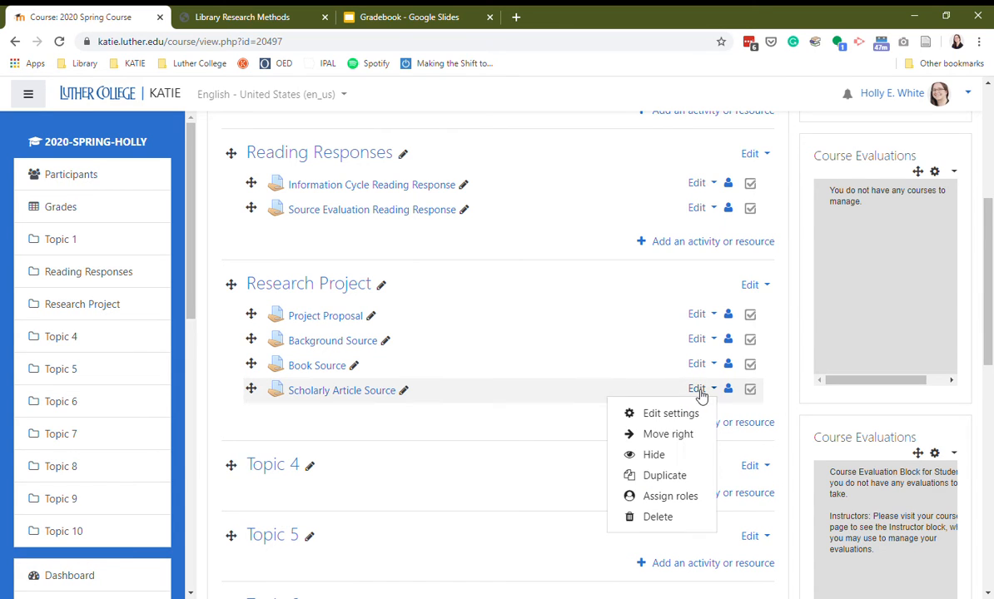
{"action": "left_click", "coordinate": [667, 475]}
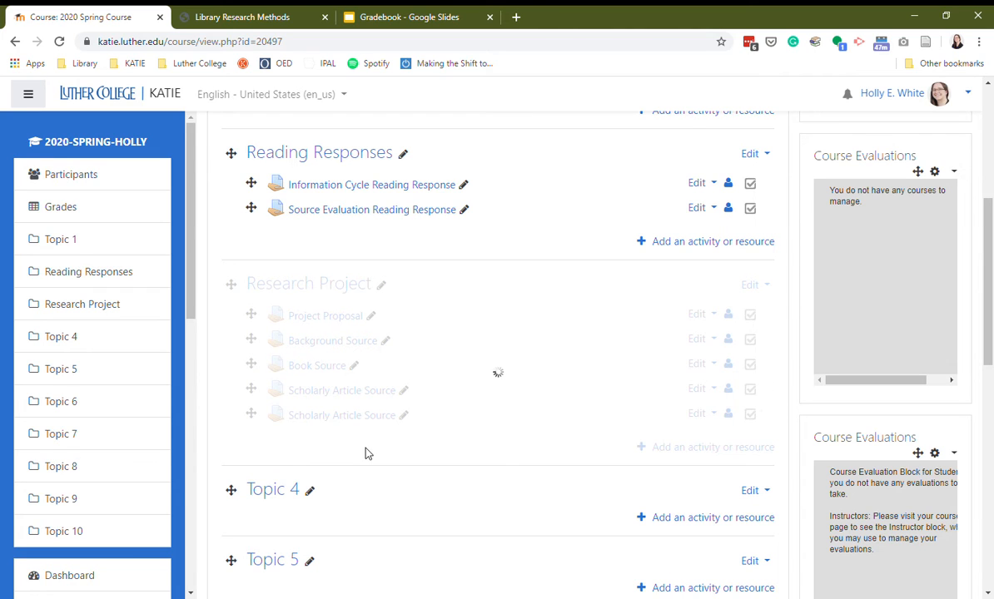
{"action": "left_click", "coordinate": [404, 416]}
{"action": "left_click_drag", "start_coordinate": [356, 425], "coordinate": [278, 425]}
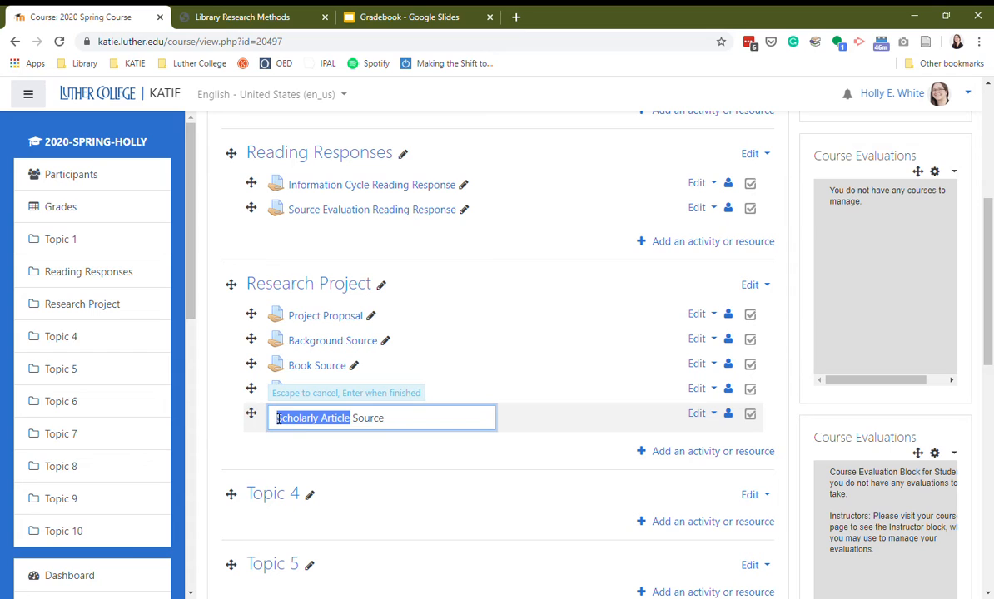
{"action": "type", "text": "Web"}
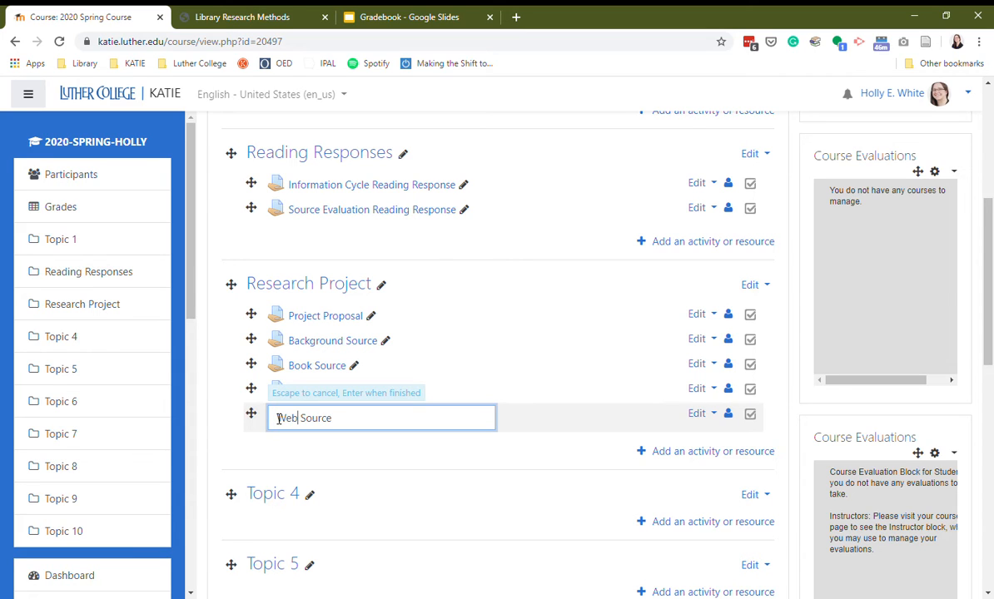
{"action": "key", "text": "Return"}
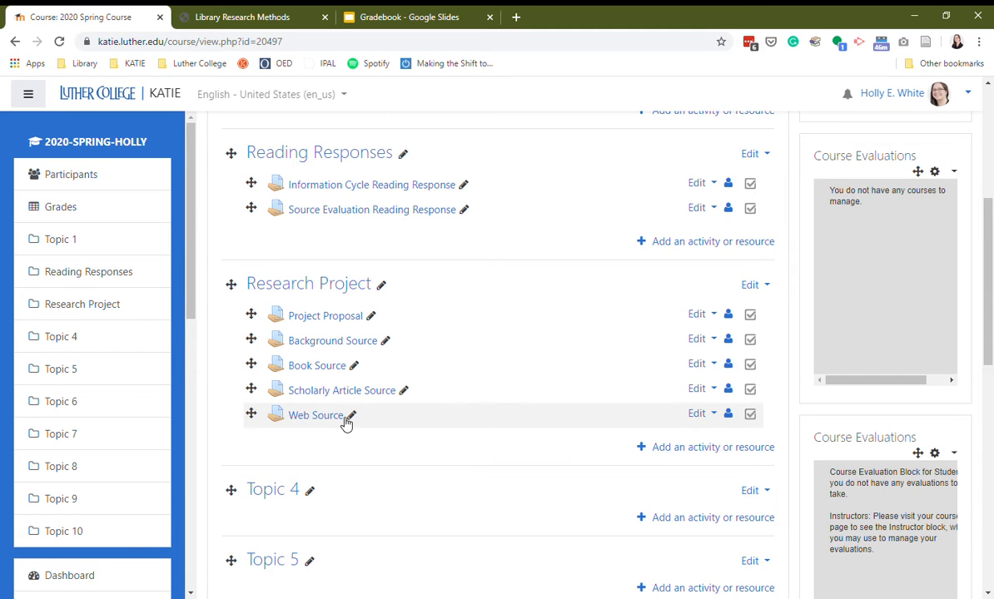
Review all expanded settings of the Web Source assignment and return to the course without changing them
{"action": "left_click", "coordinate": [699, 413]}
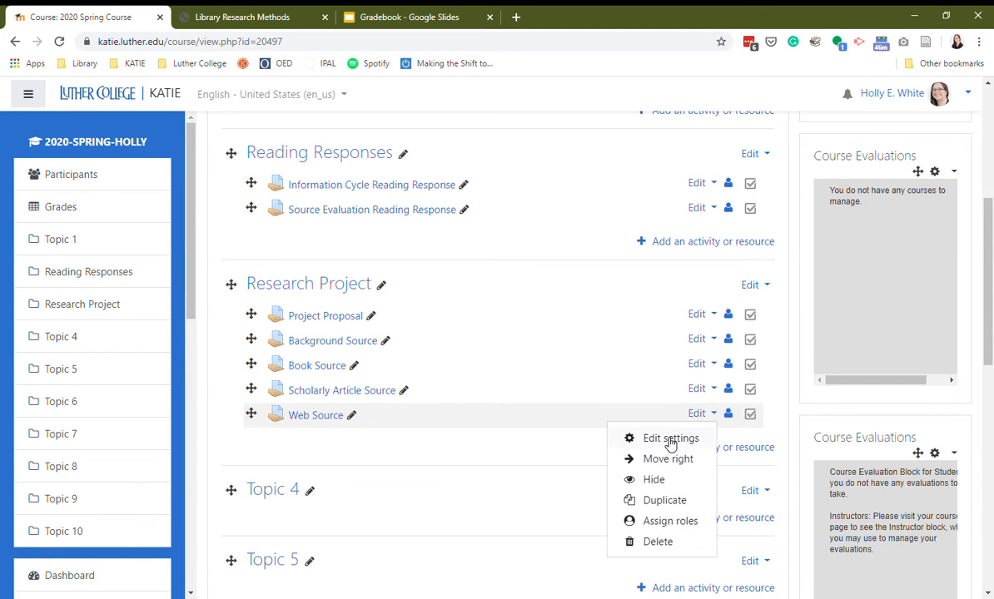
{"action": "left_click", "coordinate": [666, 440]}
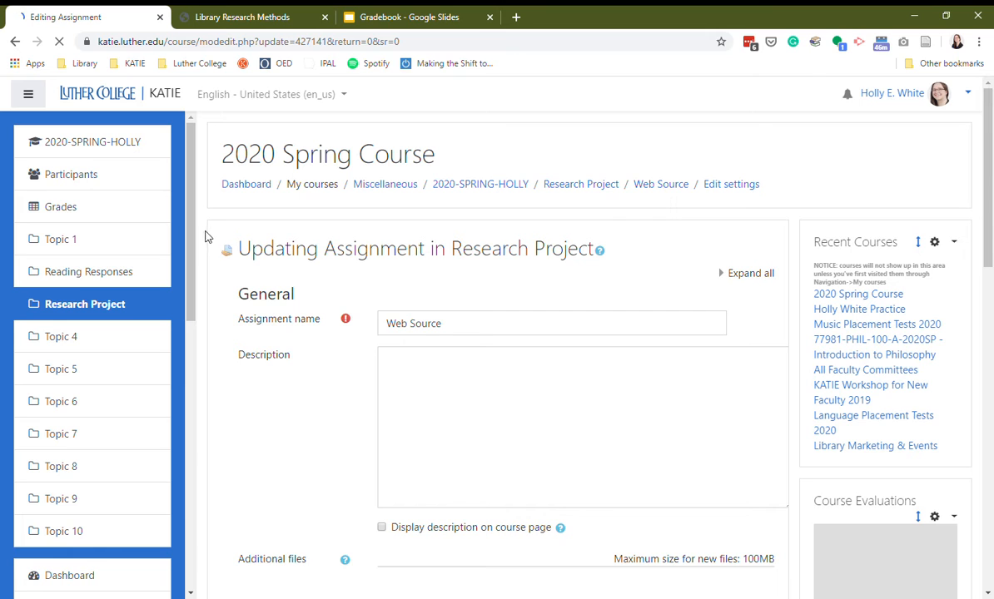
{"action": "left_click", "coordinate": [759, 274]}
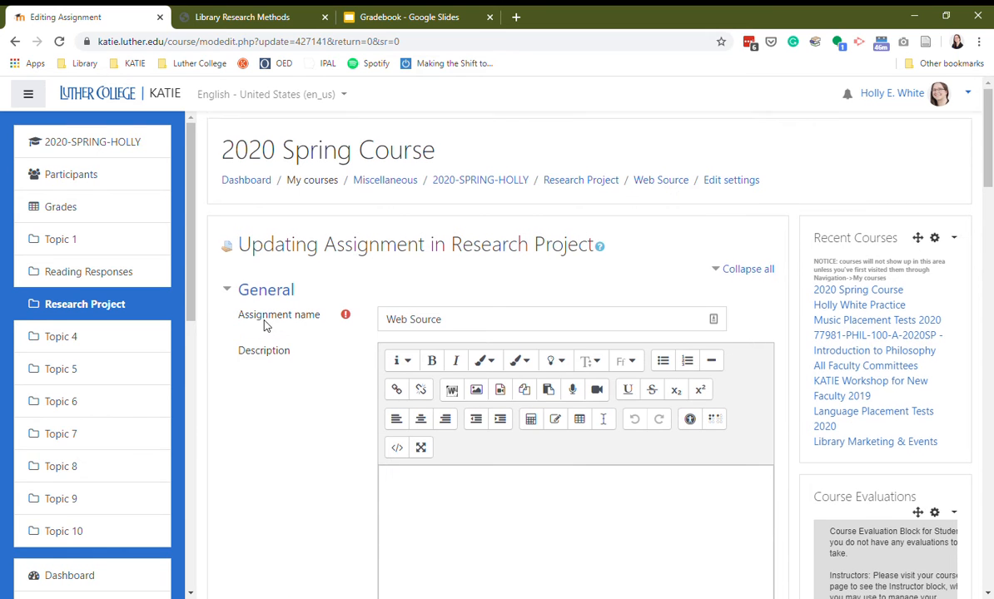
{"action": "scroll", "coordinate": [268, 322], "scroll_direction": "down", "scroll_amount": 5}
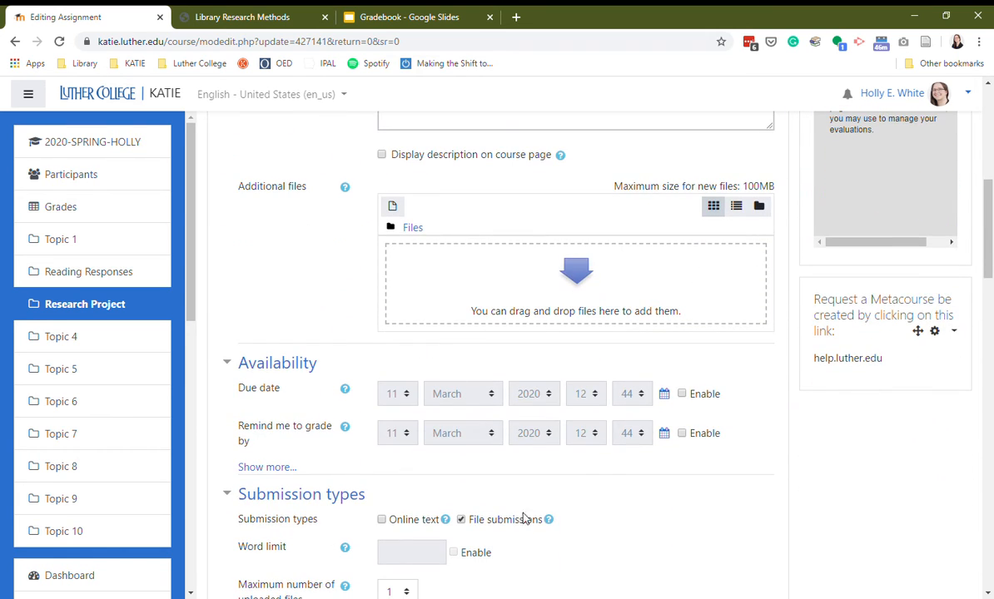
{"action": "scroll", "coordinate": [325, 431], "scroll_direction": "down", "scroll_amount": 8}
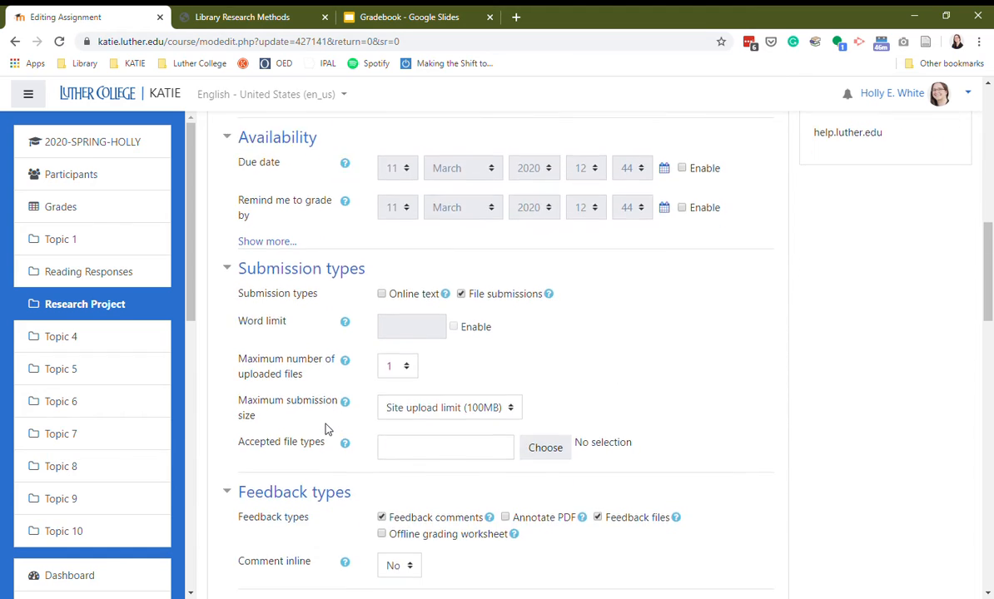
{"action": "scroll", "coordinate": [326, 428], "scroll_direction": "down", "scroll_amount": 10}
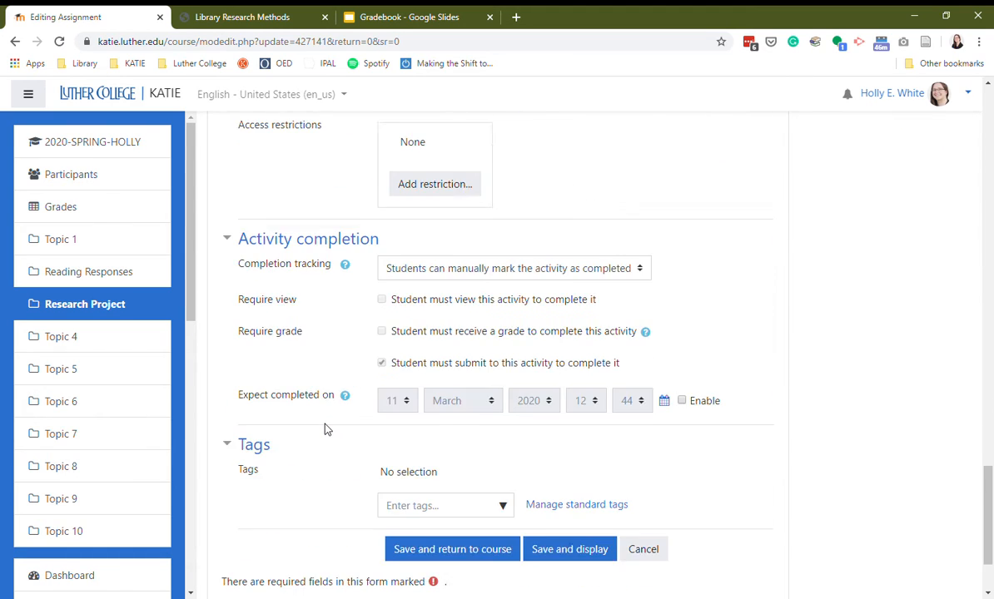
{"action": "left_click", "coordinate": [658, 436]}
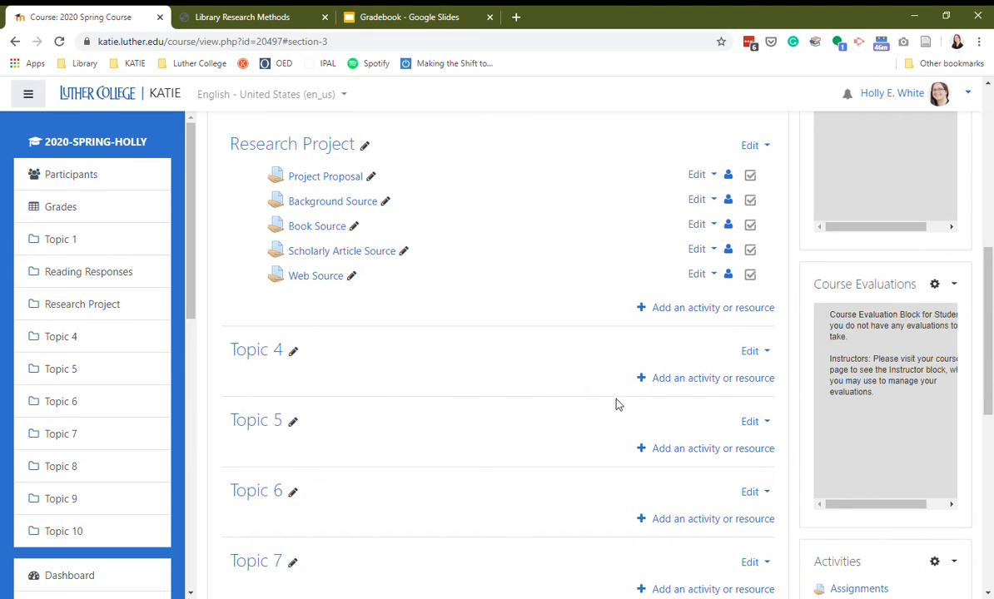
Open the gradebook setup, examine the Project Sources items and course total, and check the remaining requirements in the syllabus
{"action": "scroll", "coordinate": [684, 374], "scroll_direction": "up", "scroll_amount": 5}
{"action": "scroll", "coordinate": [684, 375], "scroll_direction": "up", "scroll_amount": 1}
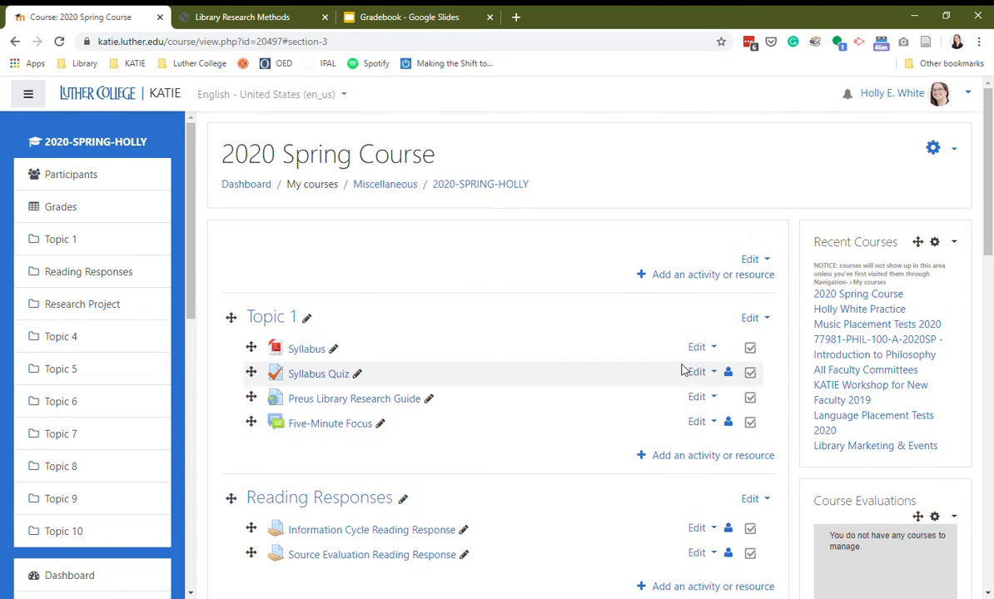
{"action": "left_click", "coordinate": [934, 148]}
{"action": "left_click", "coordinate": [798, 258]}
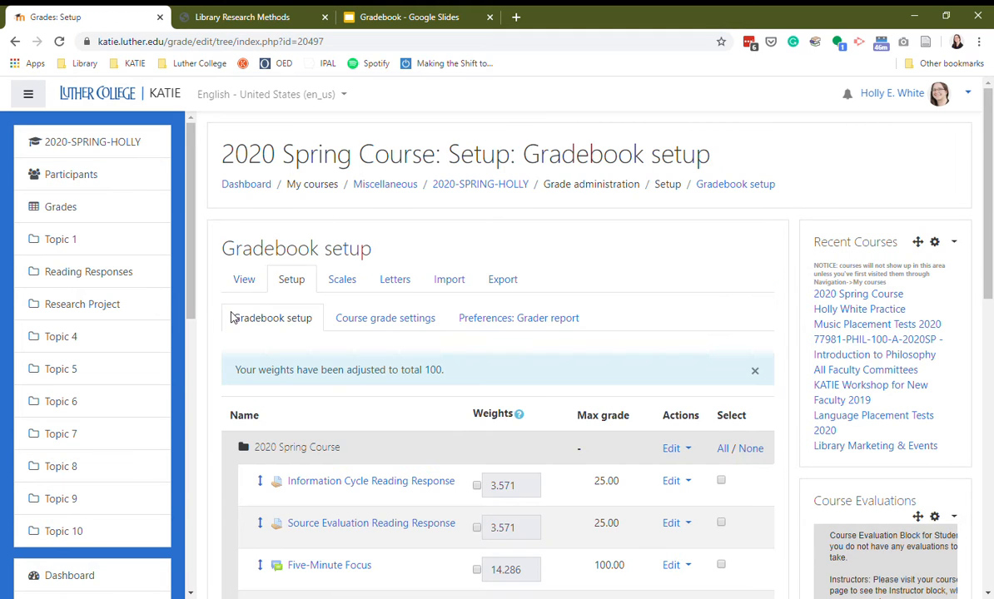
{"action": "scroll", "coordinate": [228, 314], "scroll_direction": "down", "scroll_amount": 5}
{"action": "scroll", "coordinate": [226, 316], "scroll_direction": "down", "scroll_amount": 2}
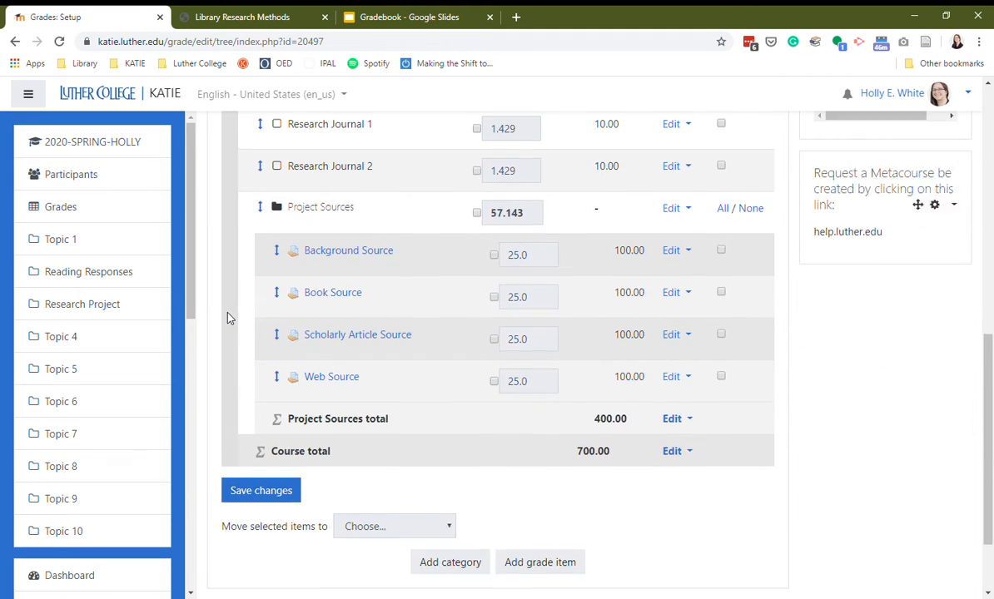
{"action": "scroll", "coordinate": [226, 316], "scroll_direction": "up", "scroll_amount": 1}
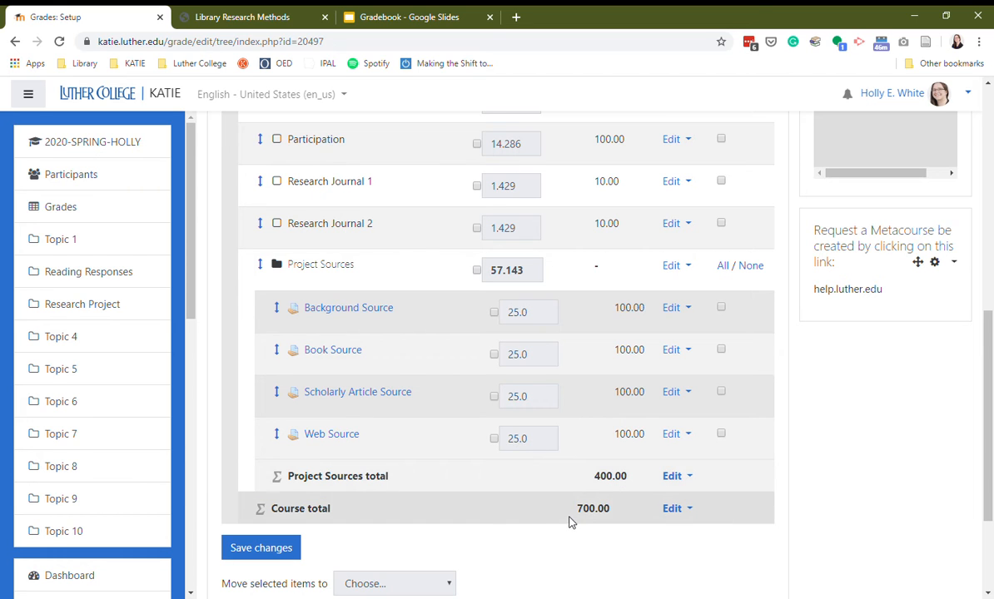
{"action": "left_click", "coordinate": [241, 17]}
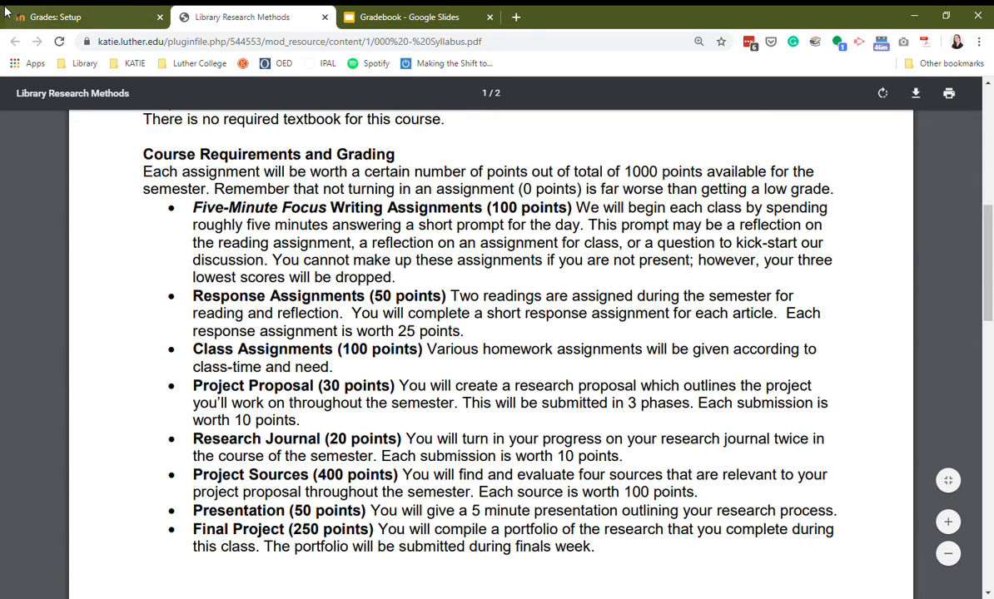
{"action": "left_click", "coordinate": [52, 15]}
Add a grade item named Presentation with a maximum grade of 50 in the 2020 Spring Course category and save it
{"action": "scroll", "coordinate": [474, 491], "scroll_direction": "down", "scroll_amount": 2}
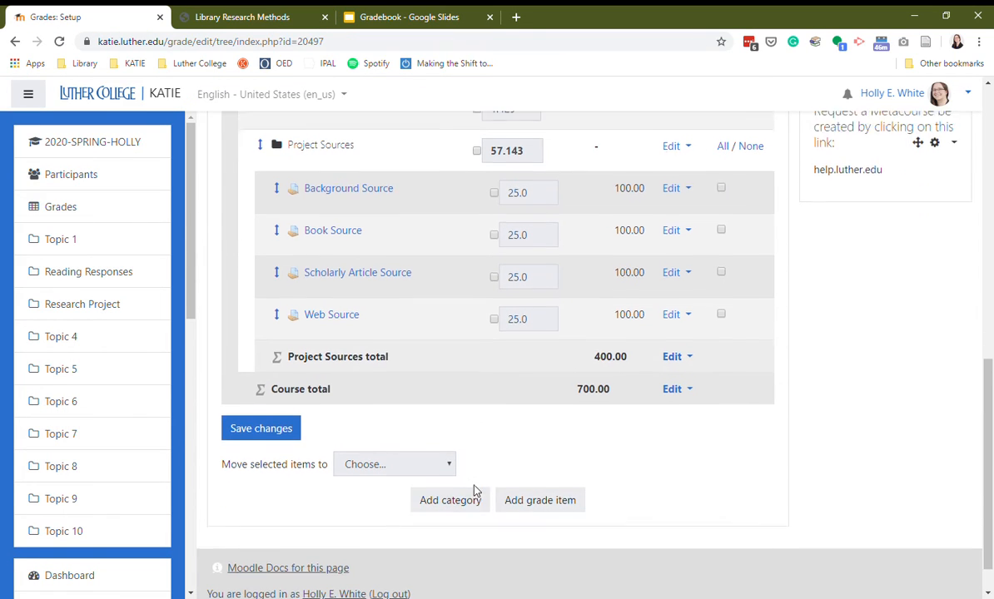
{"action": "left_click", "coordinate": [559, 491]}
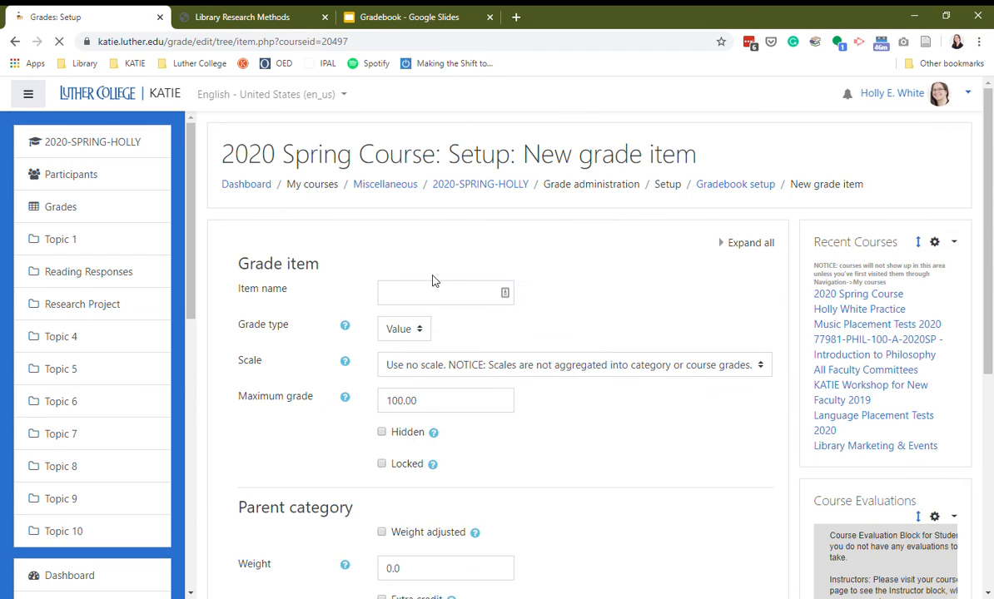
{"action": "left_click", "coordinate": [437, 293]}
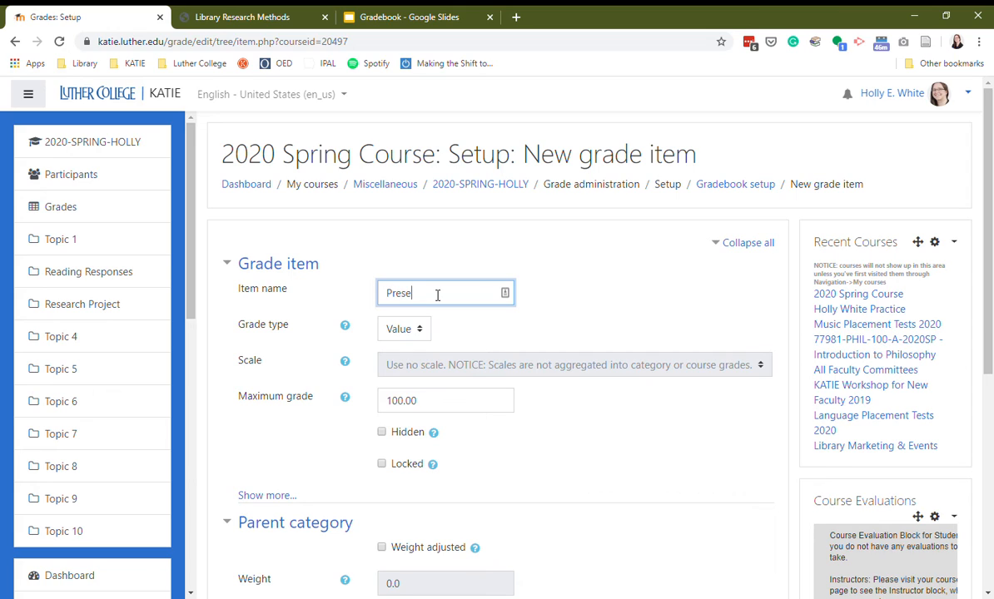
{"action": "left_click", "coordinate": [448, 402]}
{"action": "double_click", "coordinate": [448, 402]}
{"action": "type", "text": "5"}
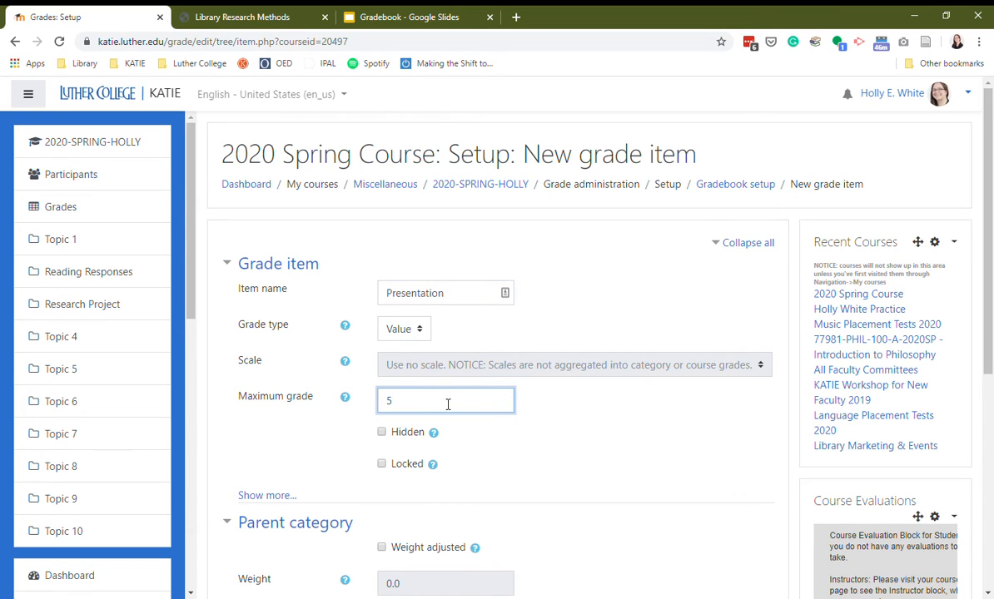
{"action": "type", "text": "0"}
{"action": "scroll", "coordinate": [285, 379], "scroll_direction": "down", "scroll_amount": 3}
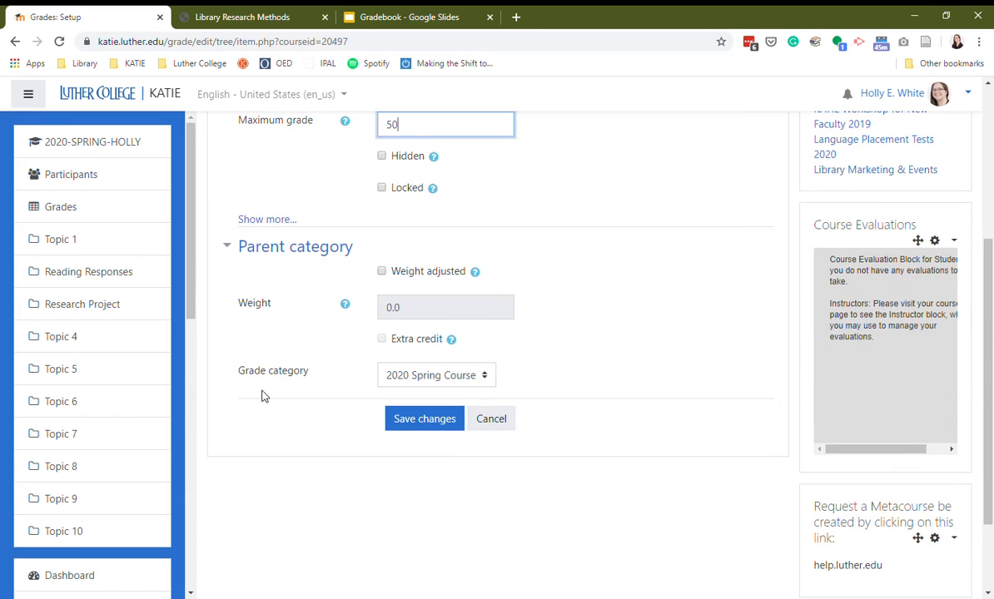
{"action": "left_click", "coordinate": [423, 428]}
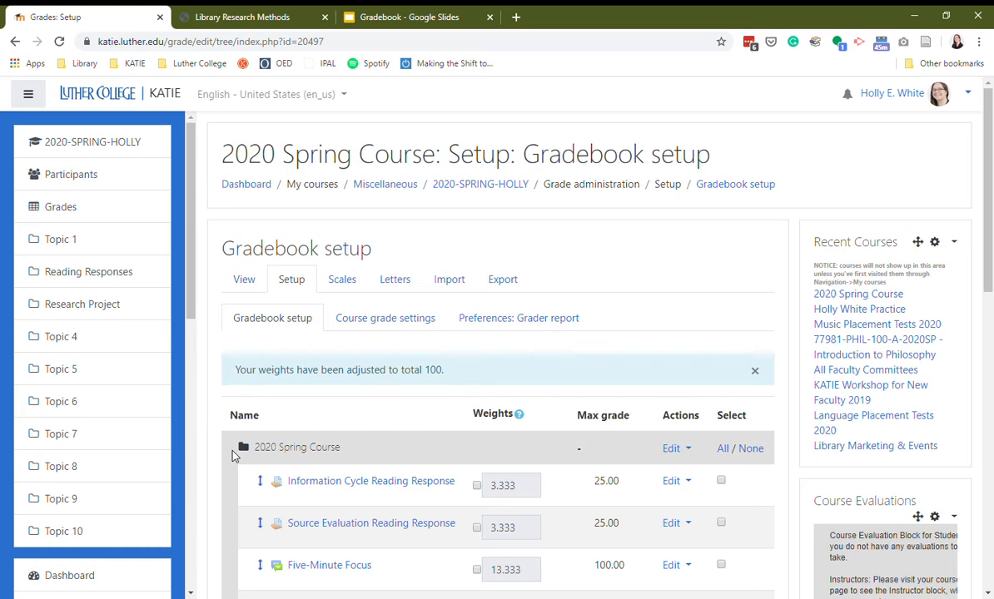
Check the syllabus for the remaining requirement and add a grade item named Final Project with a maximum grade of 250
{"action": "scroll", "coordinate": [217, 420], "scroll_direction": "down", "scroll_amount": 4}
{"action": "scroll", "coordinate": [223, 458], "scroll_direction": "down", "scroll_amount": 5}
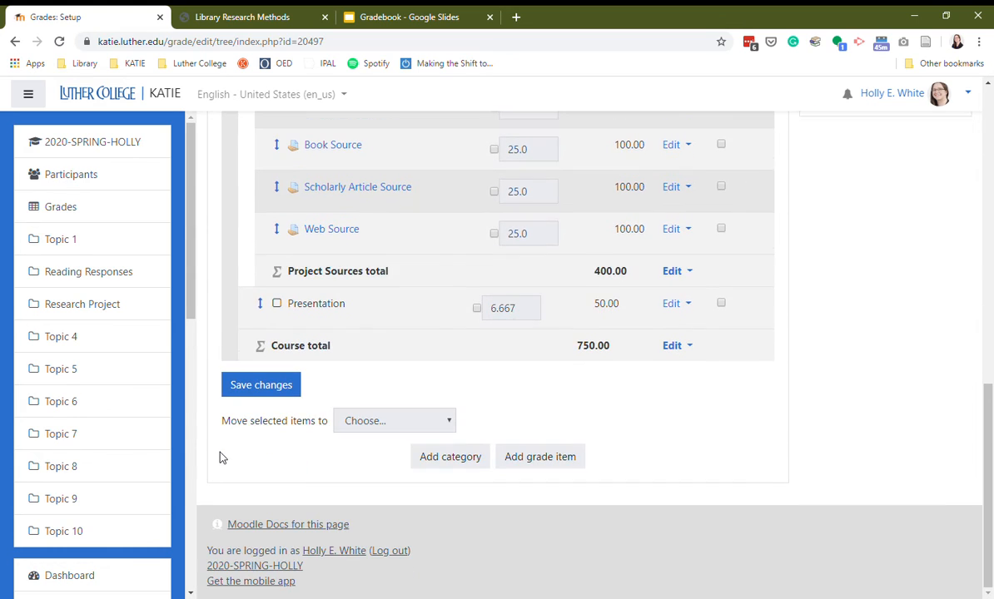
{"action": "left_click", "coordinate": [240, 18]}
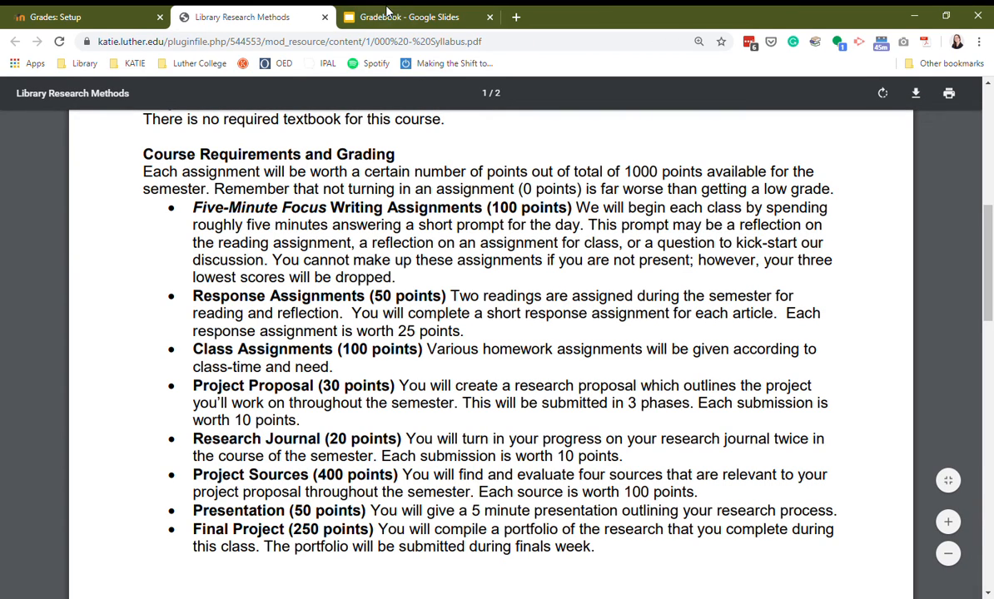
{"action": "left_click", "coordinate": [104, 13]}
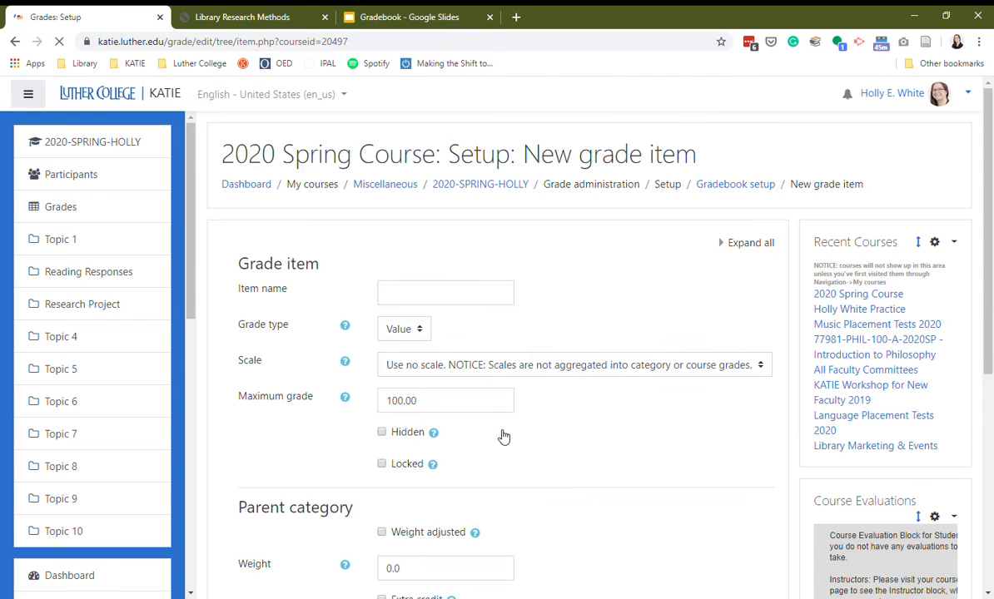
{"action": "left_click", "coordinate": [428, 301]}
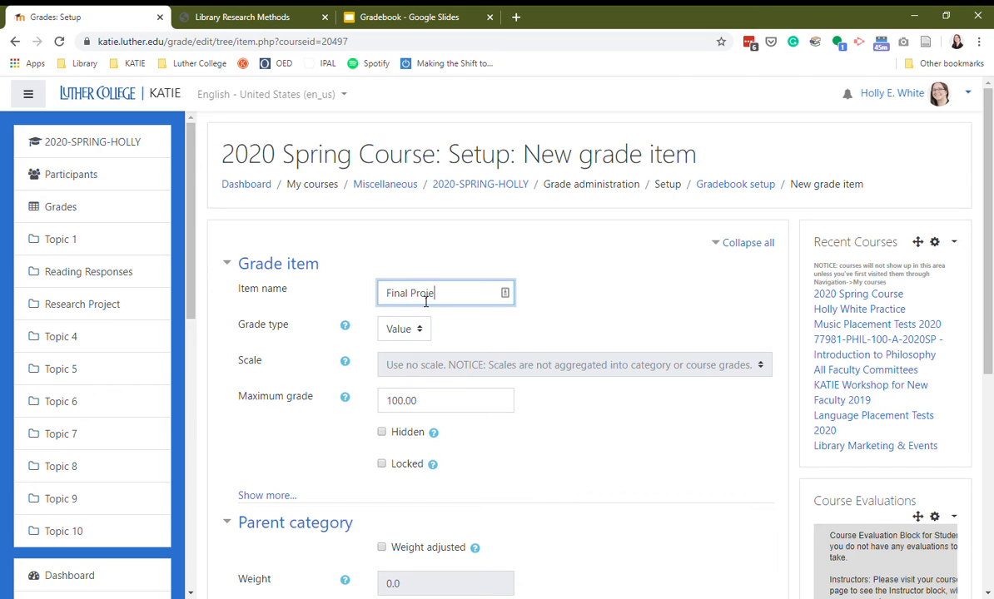
{"action": "left_click_drag", "start_coordinate": [398, 405], "coordinate": [437, 417]}
{"action": "type", "text": "250"}
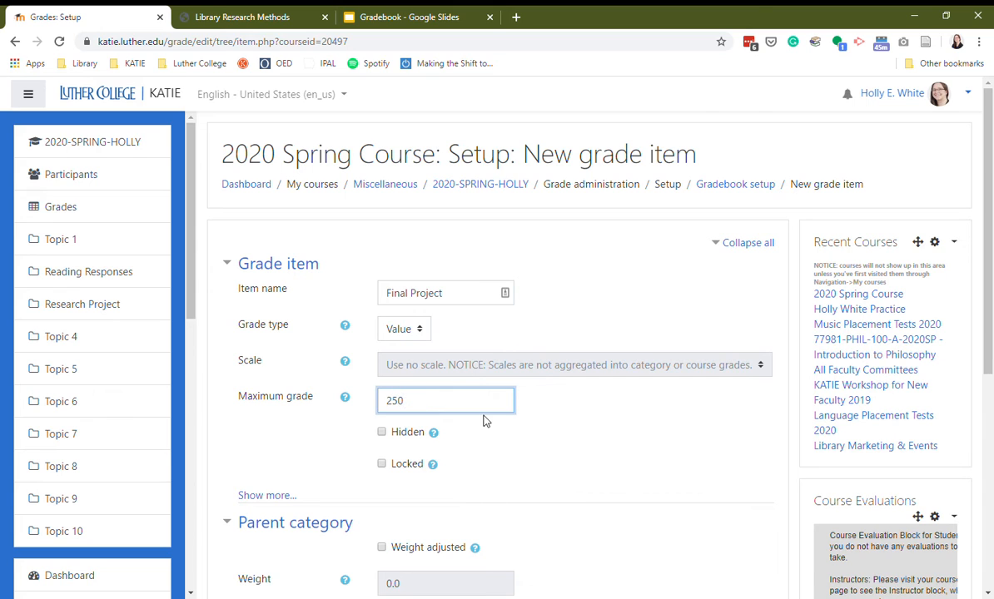
{"action": "scroll", "coordinate": [265, 476], "scroll_direction": "down", "scroll_amount": 3}
{"action": "left_click", "coordinate": [428, 433]}
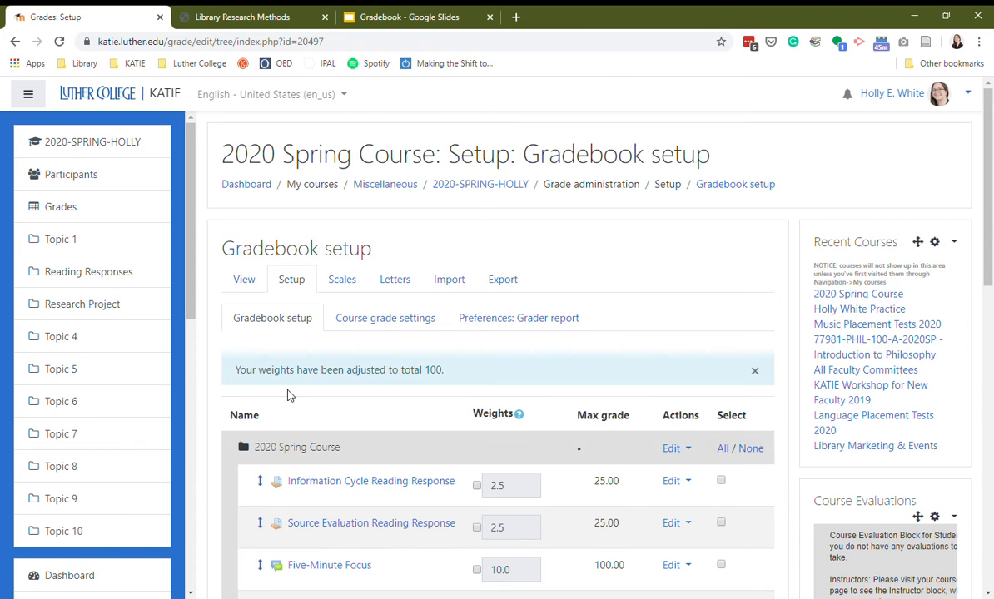
Compare the gradebook's item order with the syllabus and move Five-Minute Focus above Information Cycle Reading Response
{"action": "scroll", "coordinate": [781, 418], "scroll_direction": "down", "scroll_amount": 2}
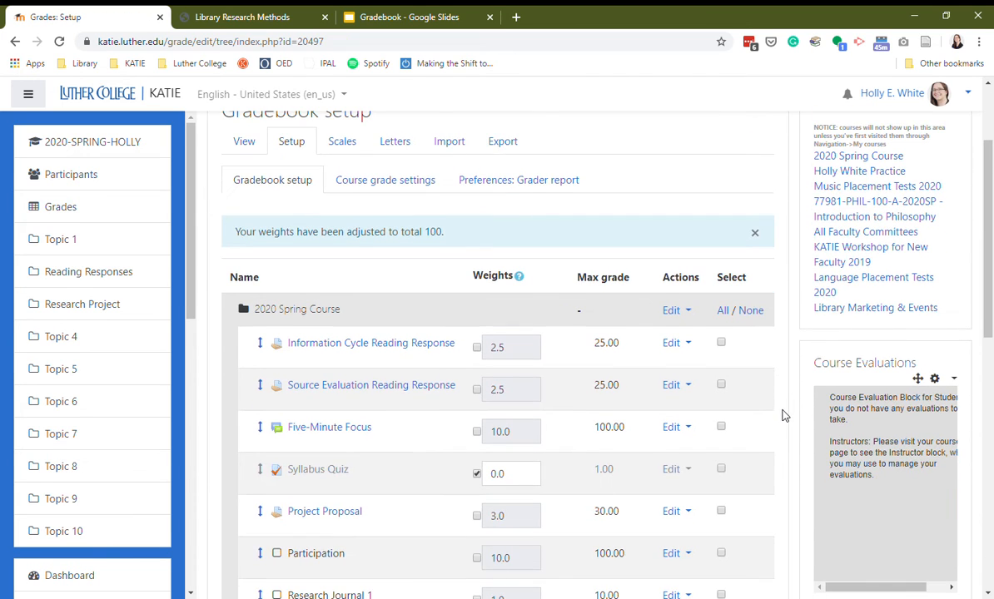
{"action": "scroll", "coordinate": [209, 408], "scroll_direction": "down", "scroll_amount": 8}
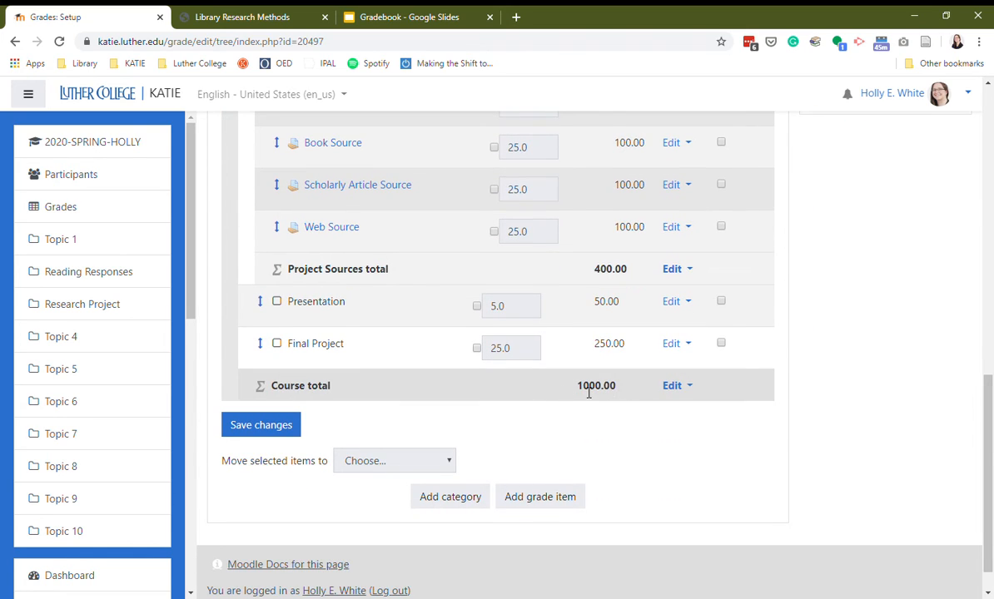
{"action": "scroll", "coordinate": [208, 371], "scroll_direction": "up", "scroll_amount": 5}
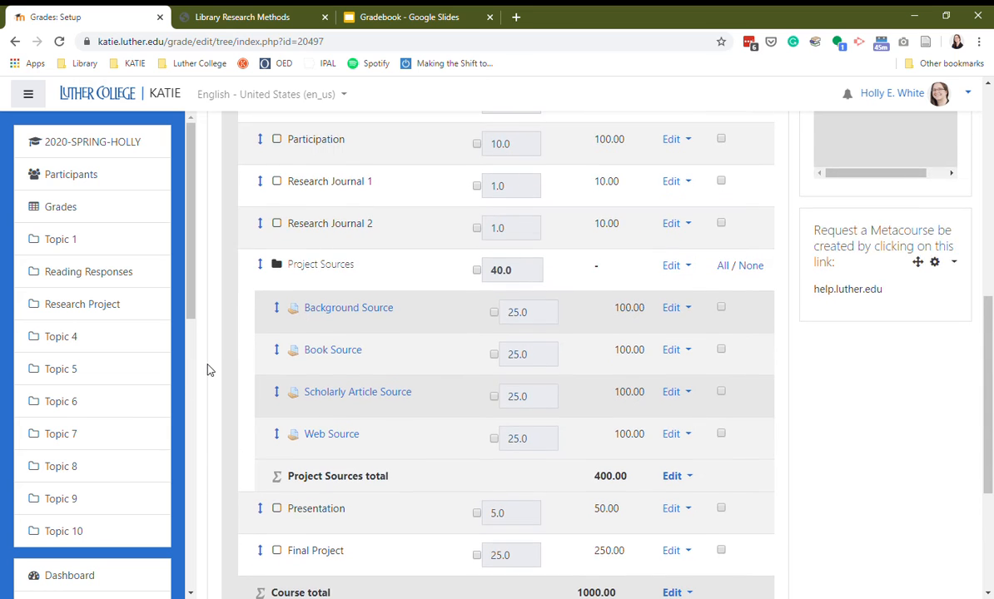
{"action": "scroll", "coordinate": [208, 371], "scroll_direction": "up", "scroll_amount": 1}
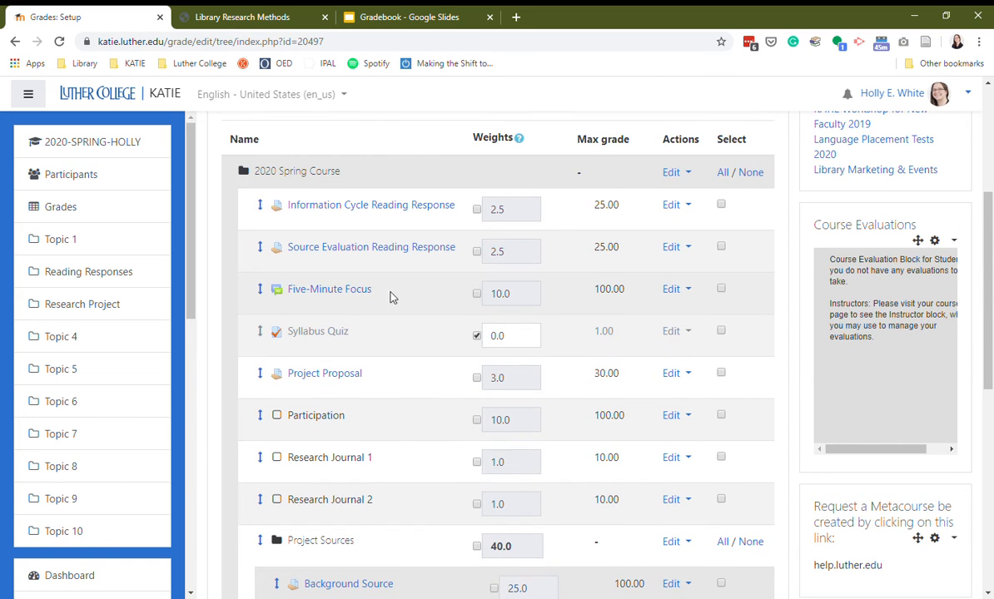
{"action": "left_click", "coordinate": [258, 19]}
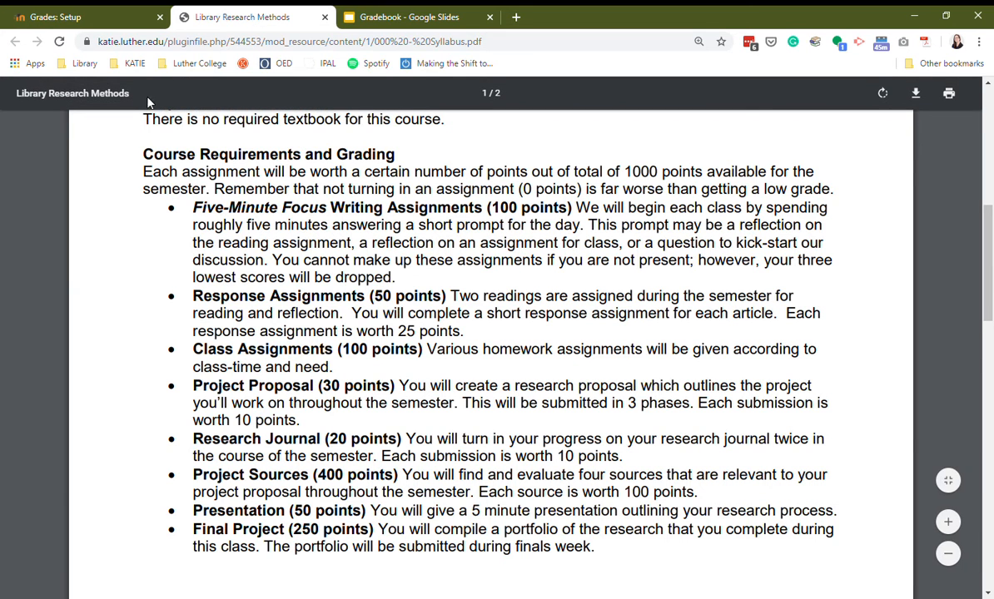
{"action": "left_click", "coordinate": [63, 17]}
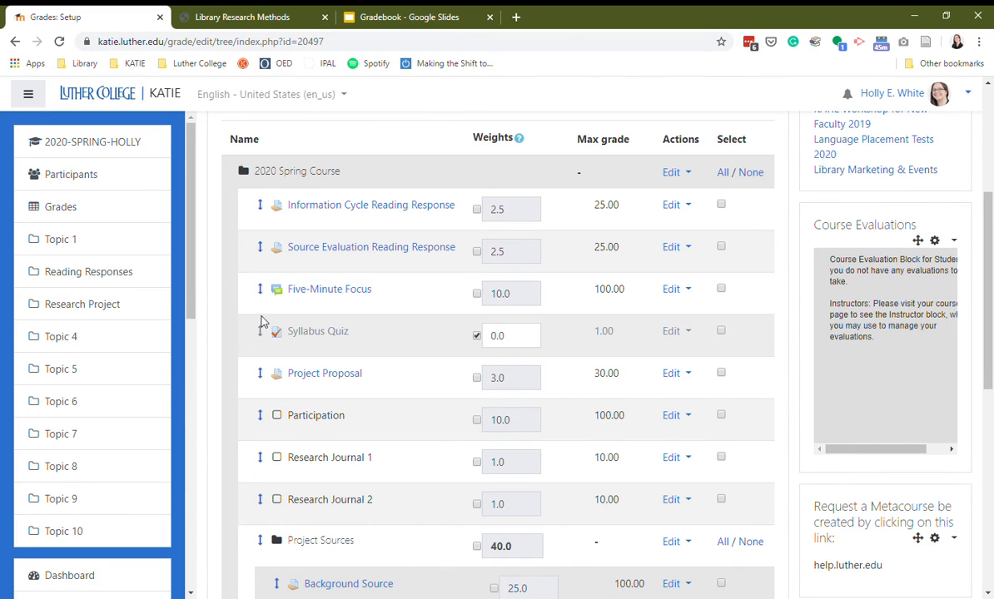
{"action": "left_click_drag", "start_coordinate": [264, 288], "coordinate": [253, 218]}
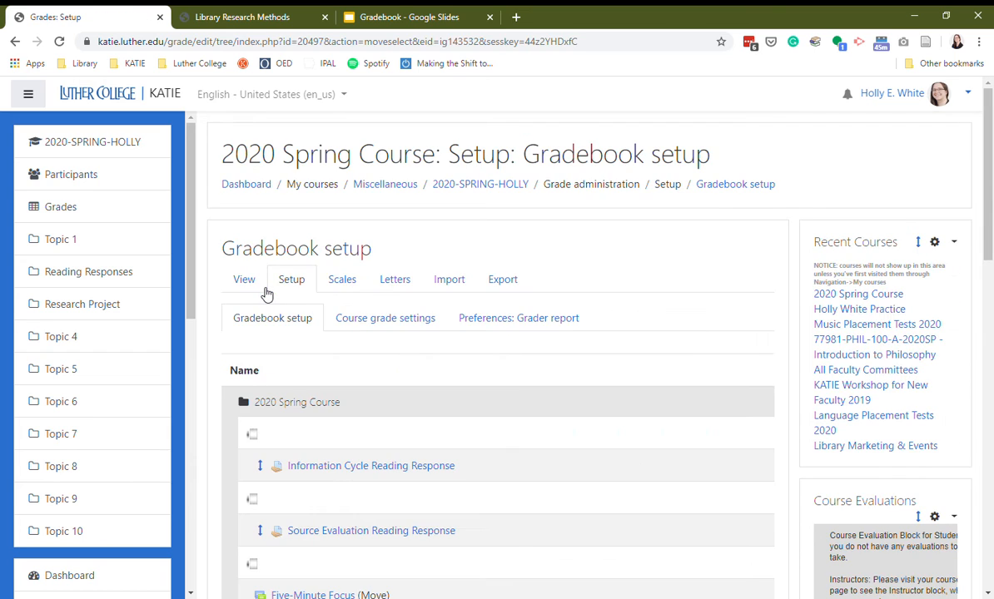
{"action": "scroll", "coordinate": [704, 347], "scroll_direction": "down", "scroll_amount": 3}
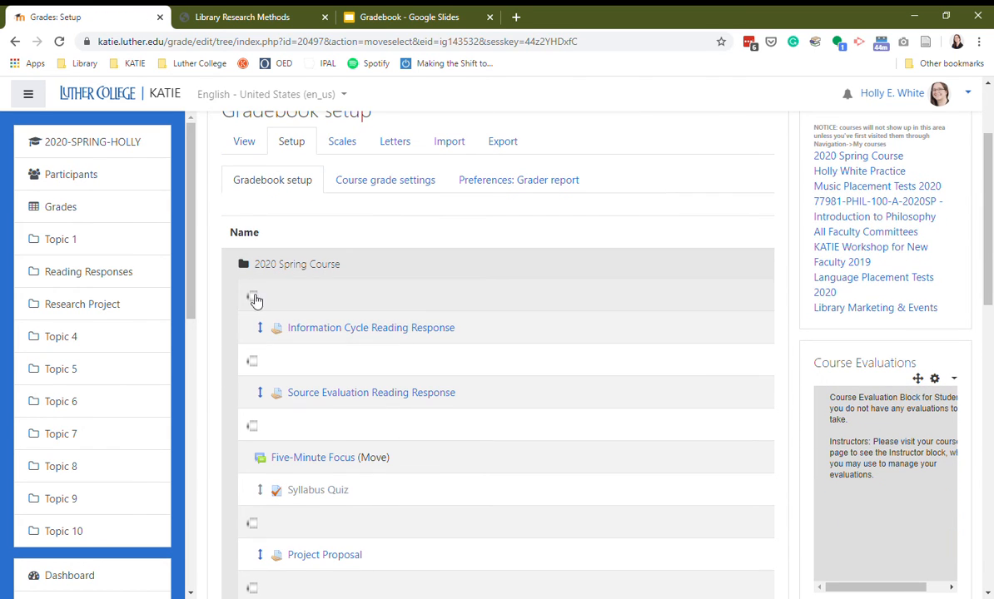
{"action": "scroll", "coordinate": [230, 413], "scroll_direction": "down", "scroll_amount": 8}
{"action": "scroll", "coordinate": [231, 413], "scroll_direction": "up", "scroll_amount": 8}
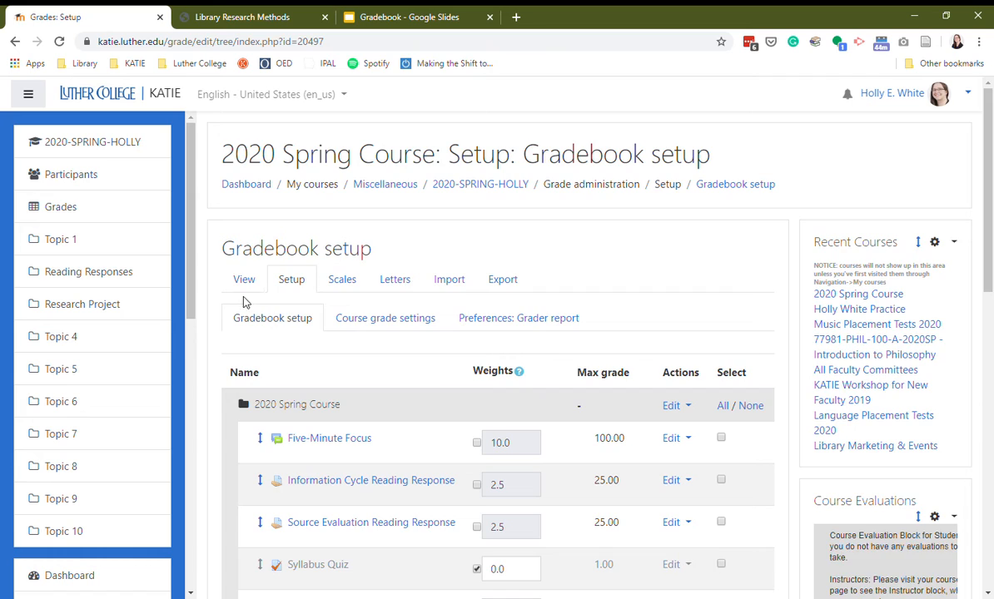
Review the order, weights and maximum grades of the items from Five-Minute Focus through Final Project
{"action": "scroll", "coordinate": [222, 281], "scroll_direction": "down", "scroll_amount": 4}
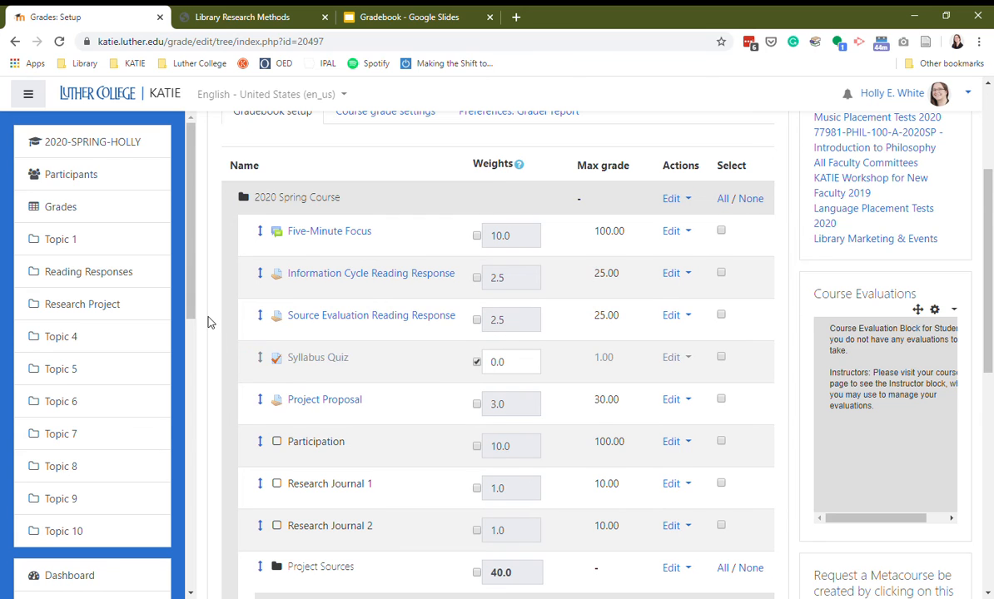
{"action": "scroll", "coordinate": [213, 319], "scroll_direction": "down", "scroll_amount": 3}
{"action": "scroll", "coordinate": [221, 320], "scroll_direction": "down", "scroll_amount": 3}
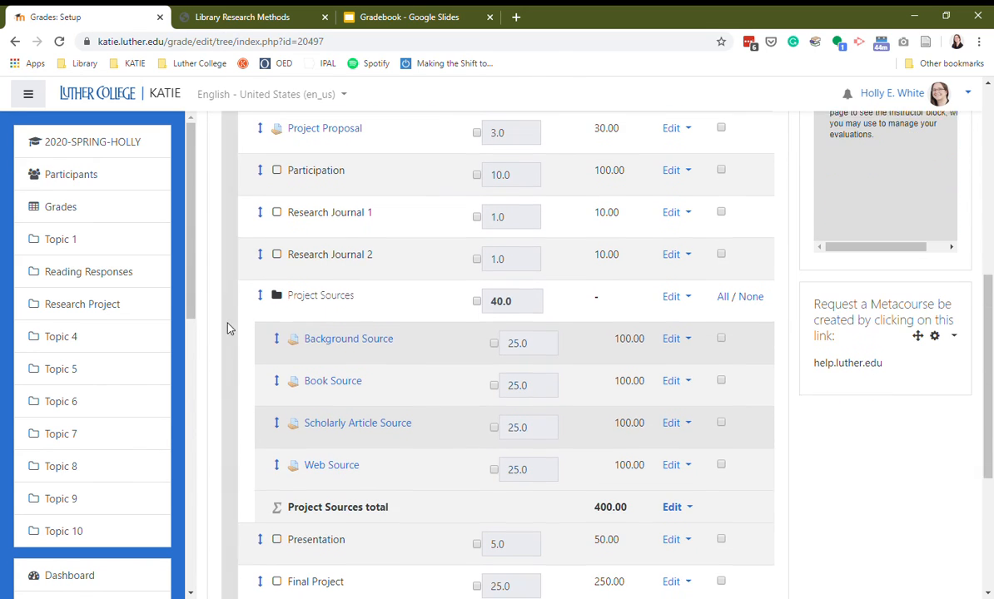
{"action": "scroll", "coordinate": [255, 381], "scroll_direction": "up", "scroll_amount": 8}
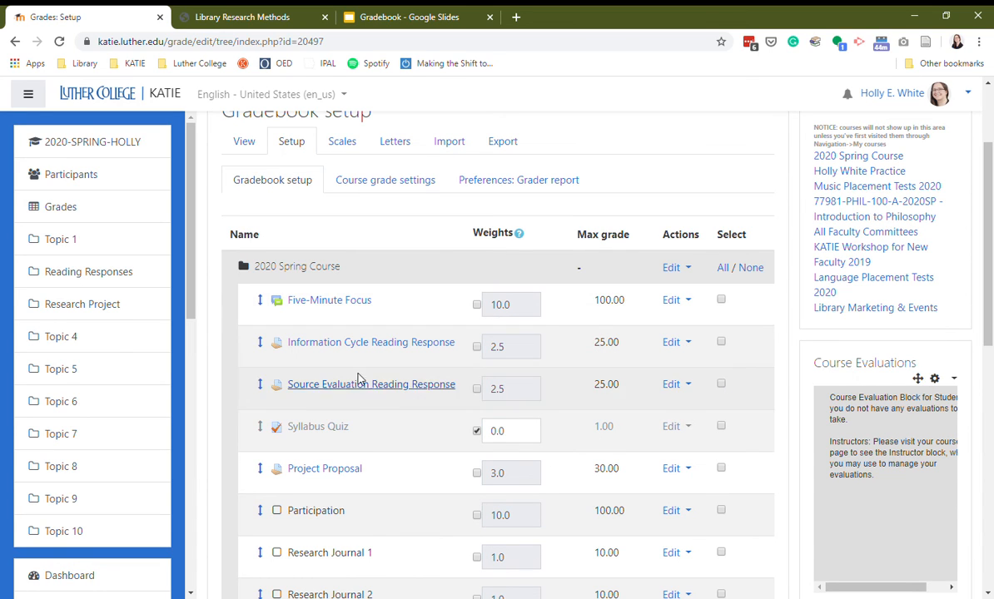
{"action": "scroll", "coordinate": [361, 374], "scroll_direction": "down", "scroll_amount": 3}
{"action": "scroll", "coordinate": [363, 369], "scroll_direction": "up", "scroll_amount": 3}
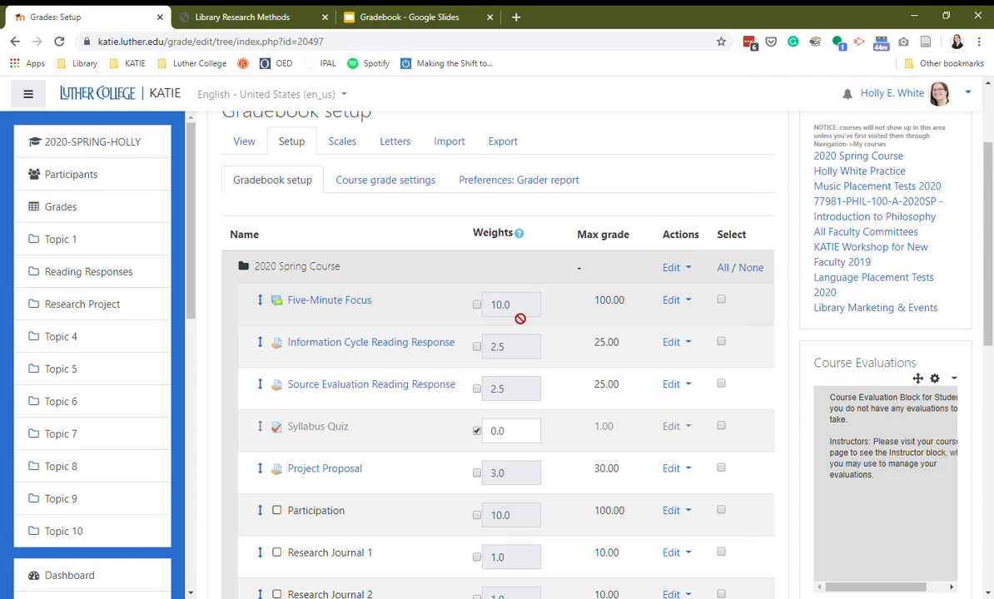
Enable the manual weight override for Five-Minute Focus, look over the other items, and turn the override off again
{"action": "left_click", "coordinate": [476, 305]}
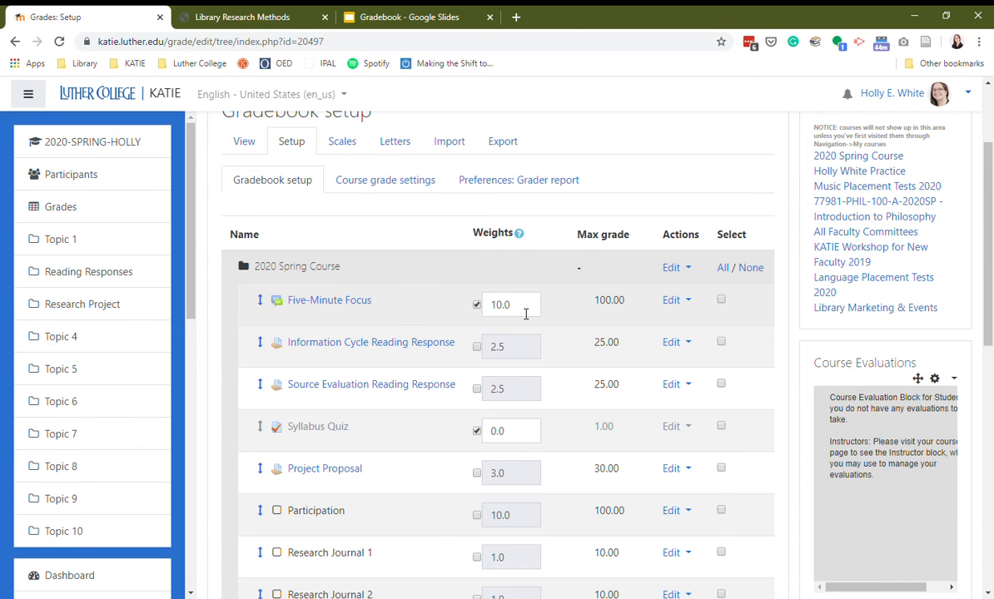
{"action": "scroll", "coordinate": [394, 482], "scroll_direction": "down", "scroll_amount": 5}
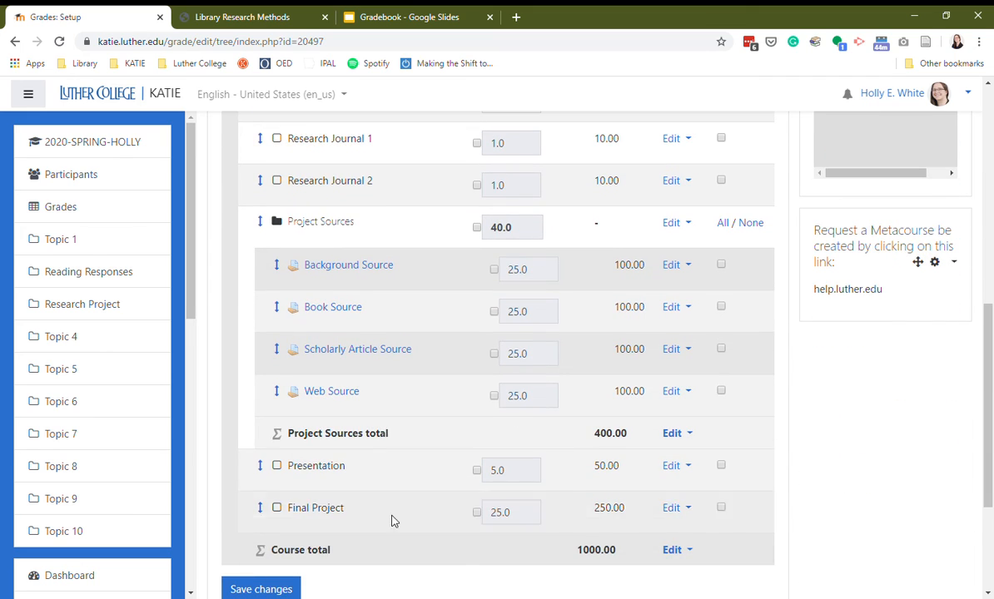
{"action": "scroll", "coordinate": [394, 519], "scroll_direction": "up", "scroll_amount": 5}
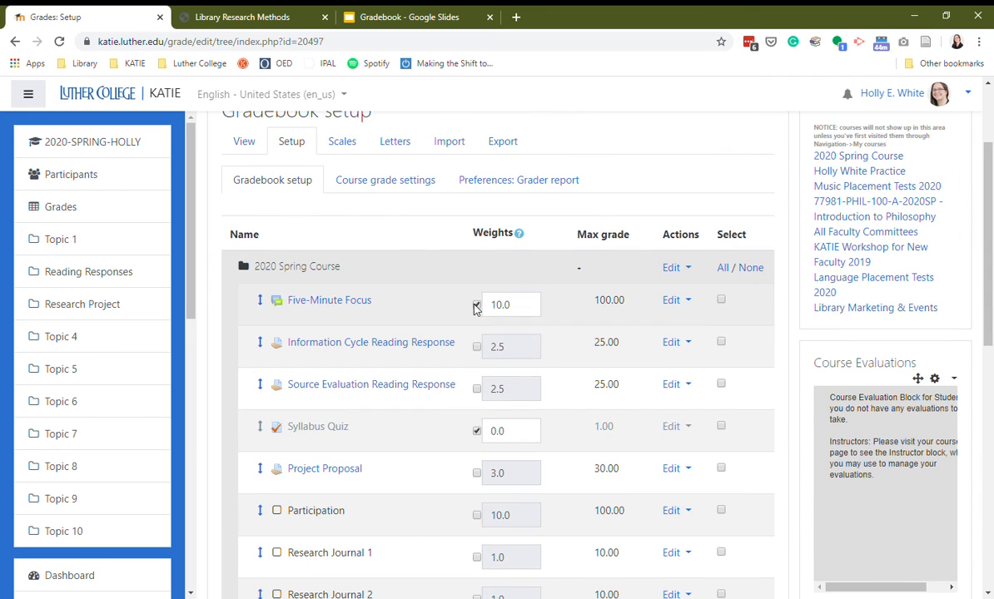
{"action": "left_click", "coordinate": [476, 305]}
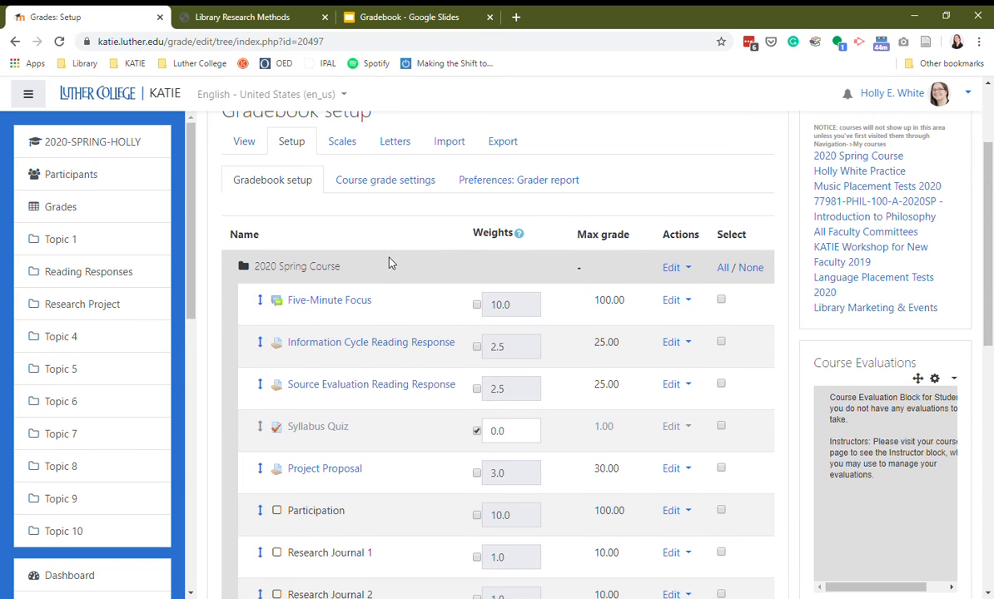
Check the weights of all grade items and the course total, and open the course grade settings
{"action": "scroll", "coordinate": [388, 263], "scroll_direction": "down", "scroll_amount": 2}
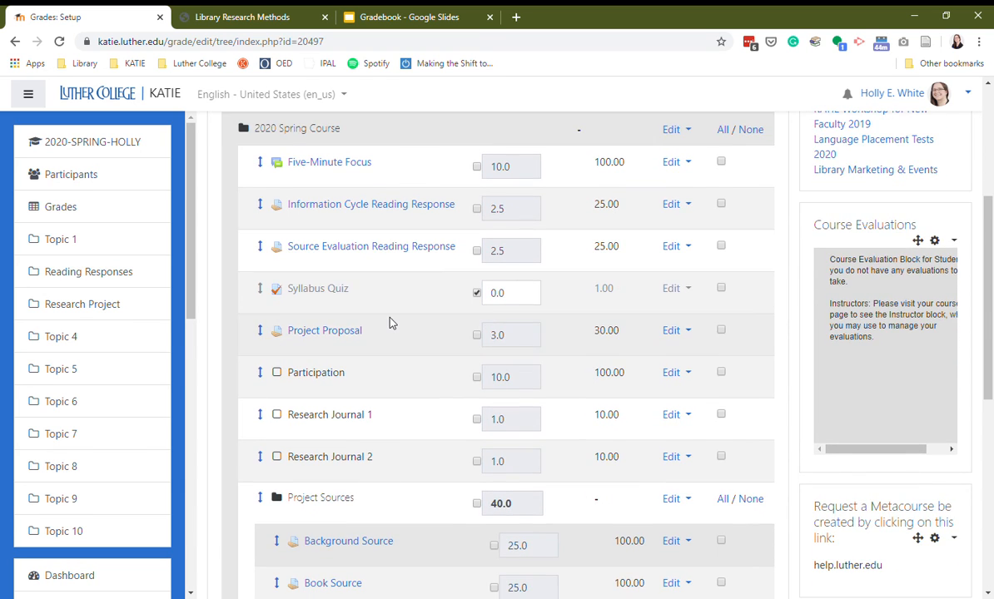
{"action": "scroll", "coordinate": [390, 323], "scroll_direction": "down", "scroll_amount": 3}
{"action": "scroll", "coordinate": [390, 323], "scroll_direction": "up", "scroll_amount": 5}
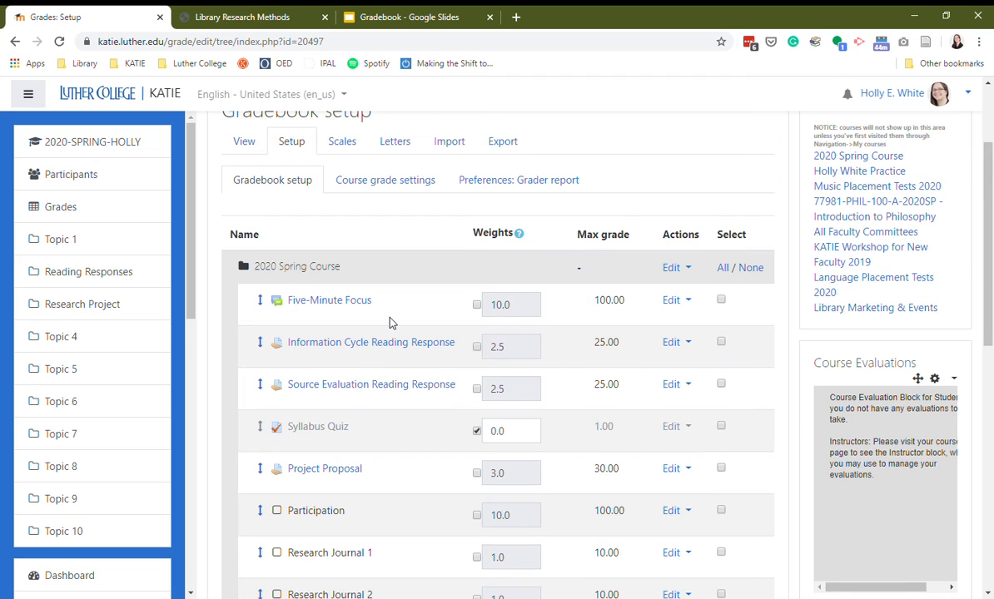
{"action": "scroll", "coordinate": [390, 322], "scroll_direction": "down", "scroll_amount": 6}
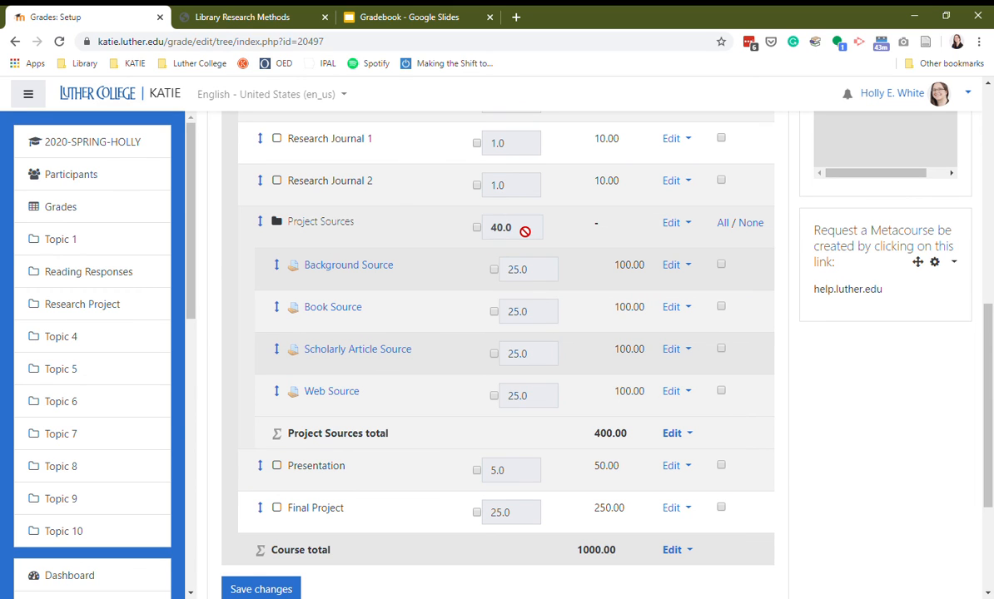
{"action": "scroll", "coordinate": [354, 350], "scroll_direction": "down", "scroll_amount": 1}
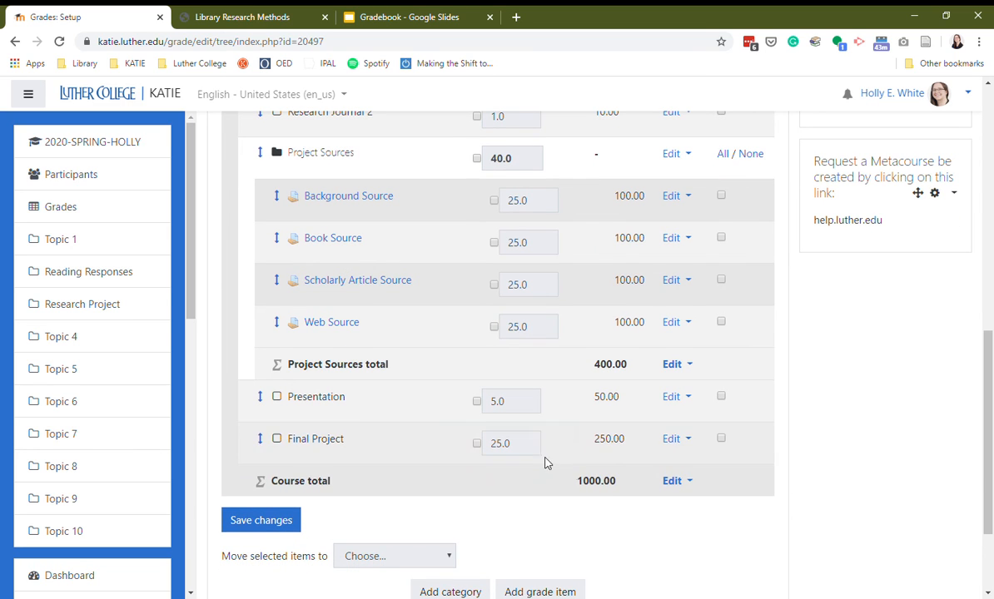
{"action": "scroll", "coordinate": [344, 422], "scroll_direction": "up", "scroll_amount": 10}
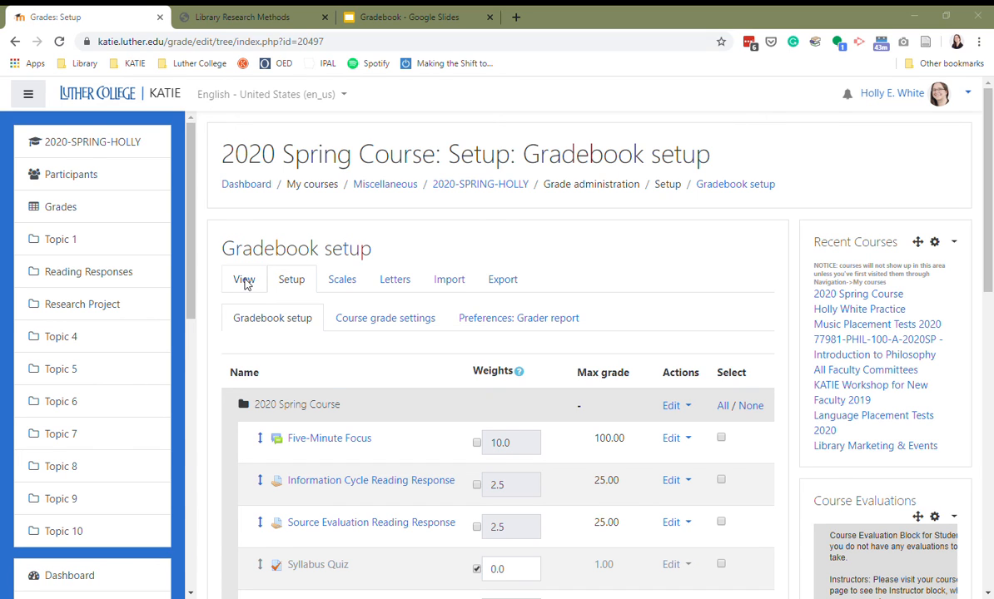
{"action": "left_click", "coordinate": [384, 318]}
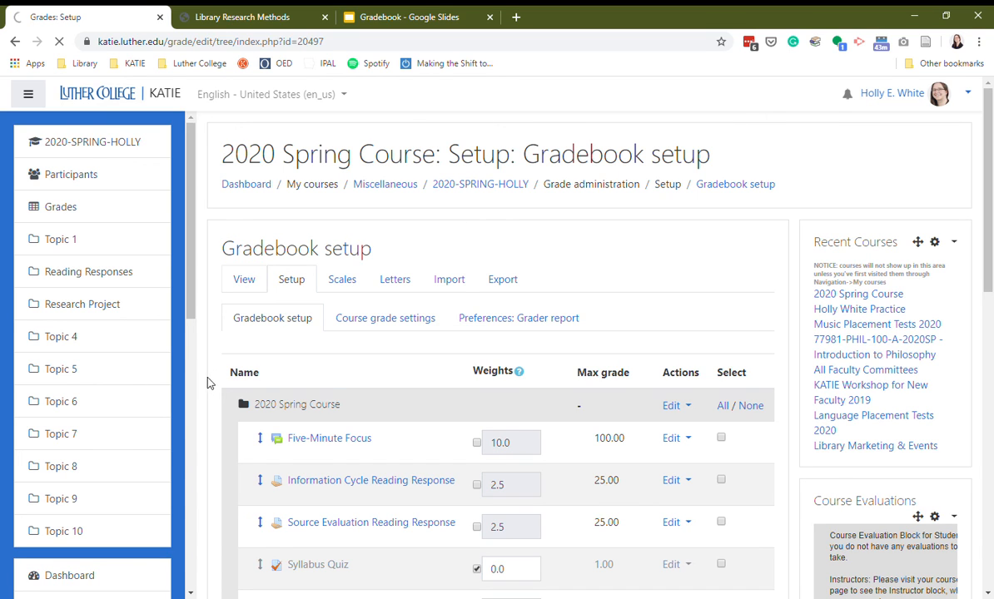
Look over the participants and grade item columns in the 2020 Spring Course grader report
{"action": "scroll", "coordinate": [233, 352], "scroll_direction": "down", "scroll_amount": 3}
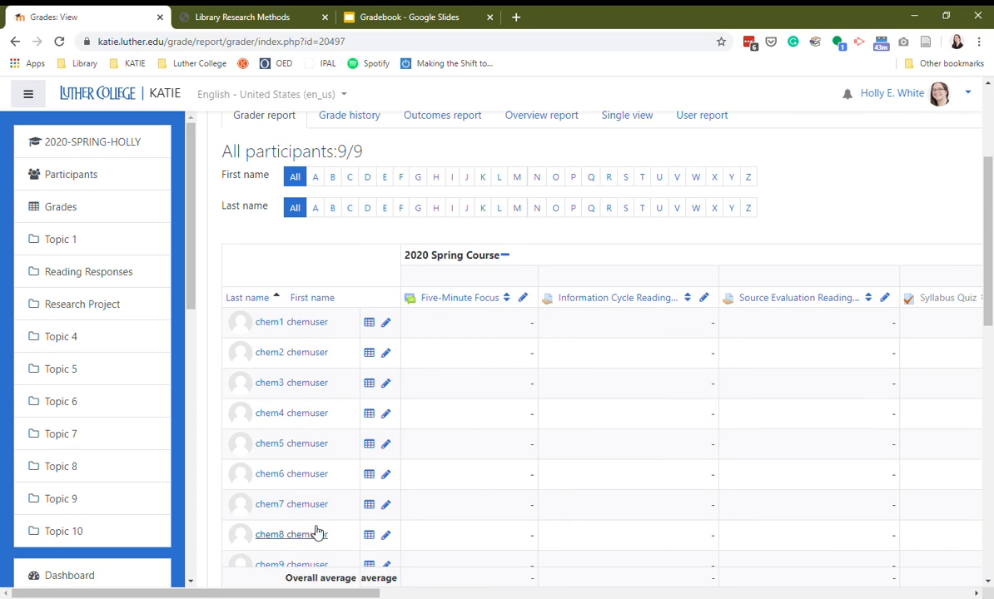
{"action": "mouse_move", "coordinate": [304, 591]}
{"action": "left_mouse_down"}
{"action": "mouse_move", "coordinate": [830, 596]}
{"action": "mouse_move", "coordinate": [317, 596]}
{"action": "left_mouse_up"}
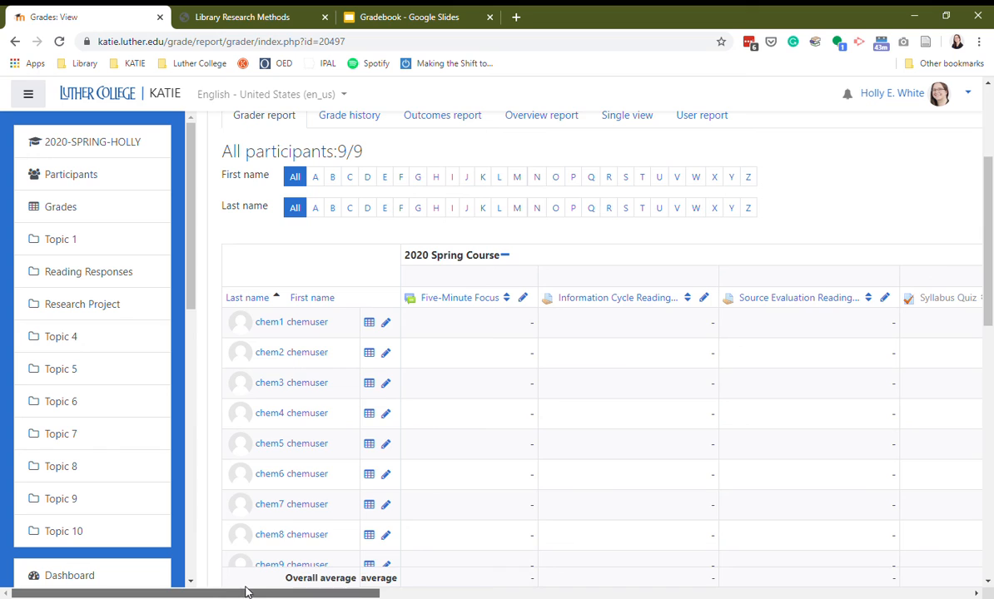
{"action": "scroll", "coordinate": [284, 493], "scroll_direction": "up", "scroll_amount": 3}
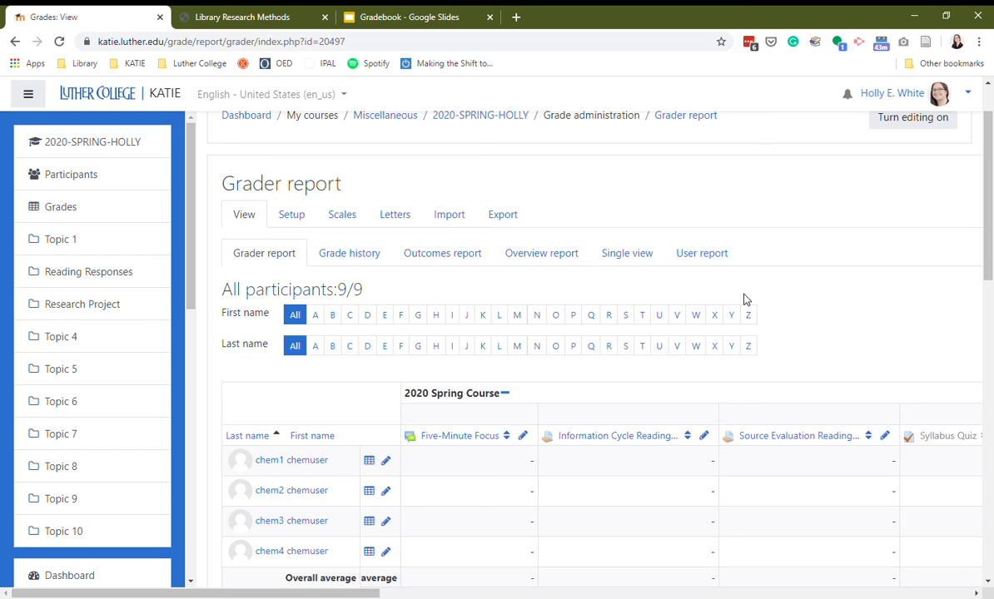
Open the user report and review the ranges of all grade items from Five-Minute Focus through the course total
{"action": "left_click", "coordinate": [712, 261]}
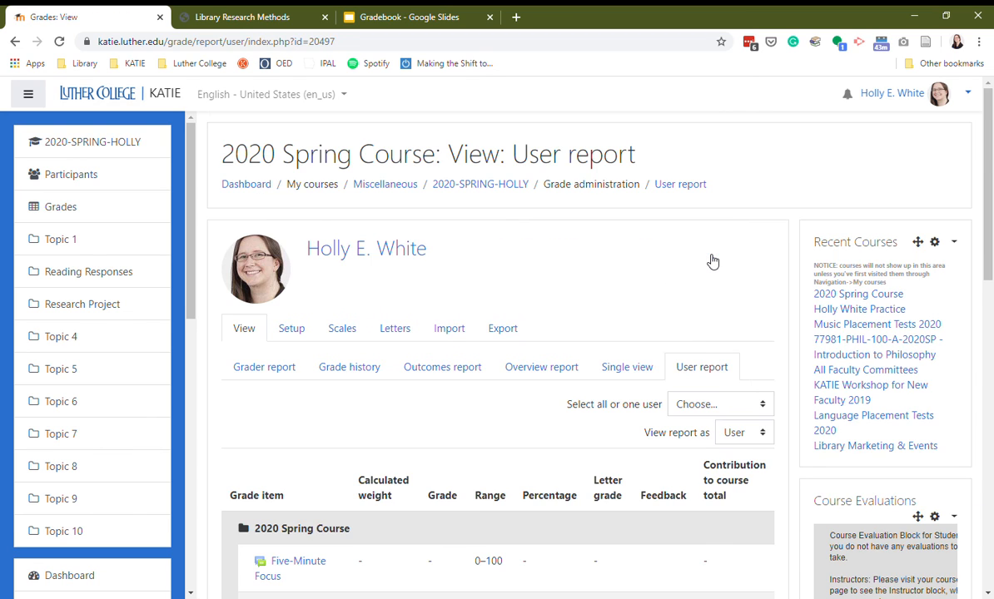
{"action": "scroll", "coordinate": [623, 277], "scroll_direction": "down", "scroll_amount": 5}
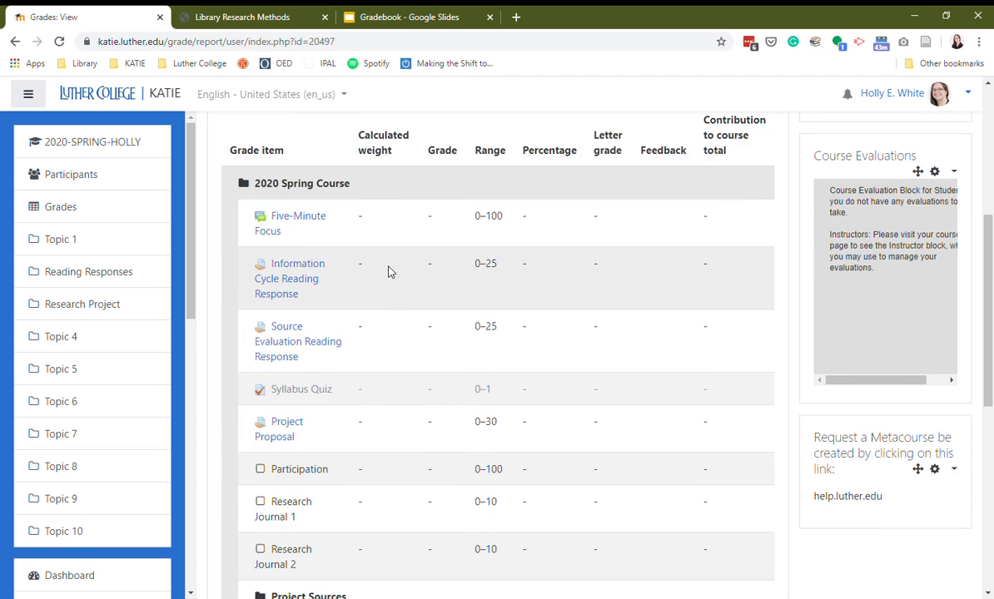
{"action": "scroll", "coordinate": [510, 437], "scroll_direction": "down", "scroll_amount": 2}
{"action": "scroll", "coordinate": [589, 368], "scroll_direction": "down", "scroll_amount": 3}
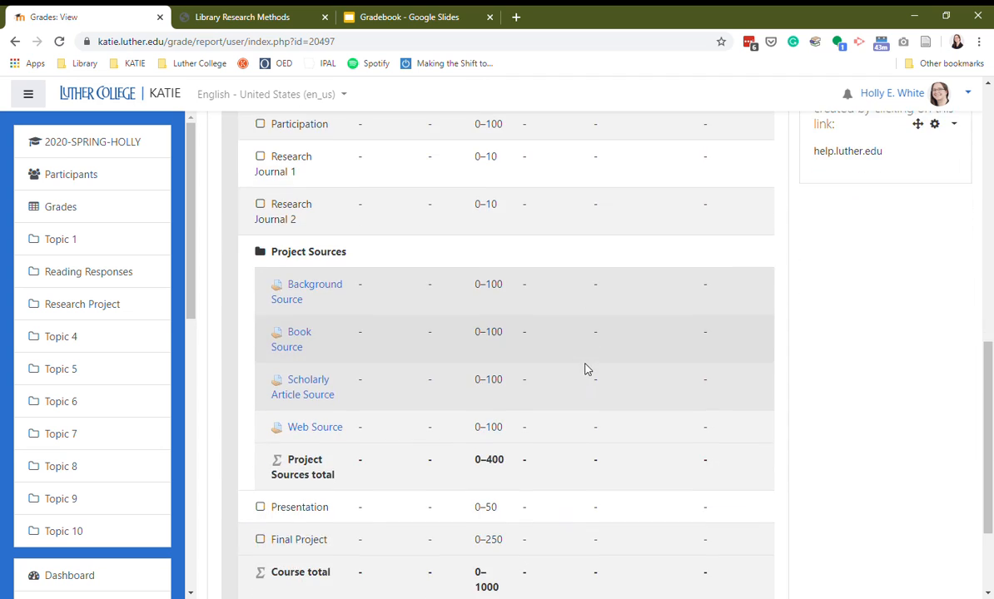
{"action": "scroll", "coordinate": [585, 371], "scroll_direction": "down", "scroll_amount": 2}
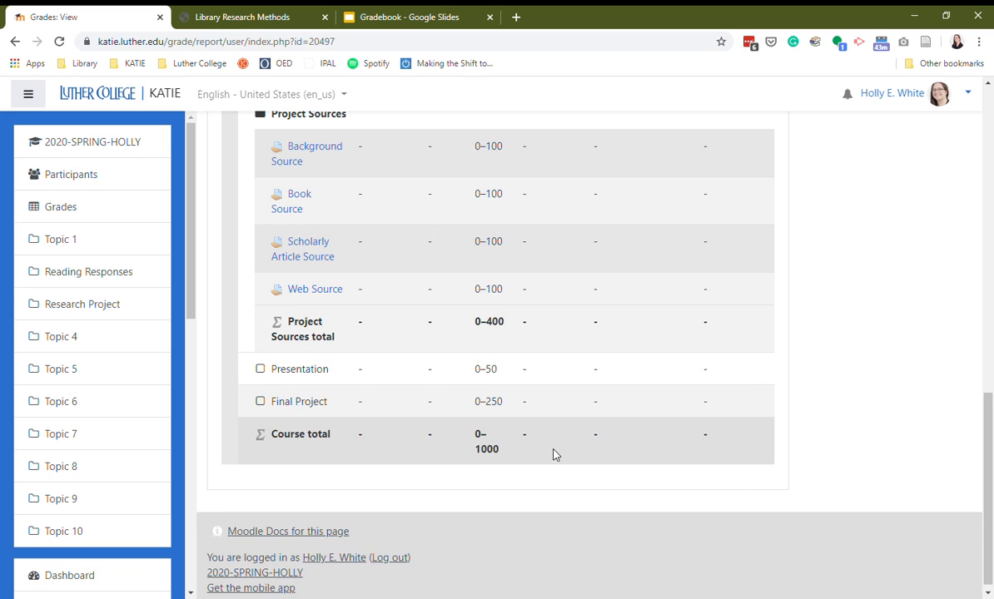
{"action": "scroll", "coordinate": [555, 449], "scroll_direction": "up", "scroll_amount": 12}
{"action": "scroll", "coordinate": [582, 536], "scroll_direction": "down", "scroll_amount": 5}
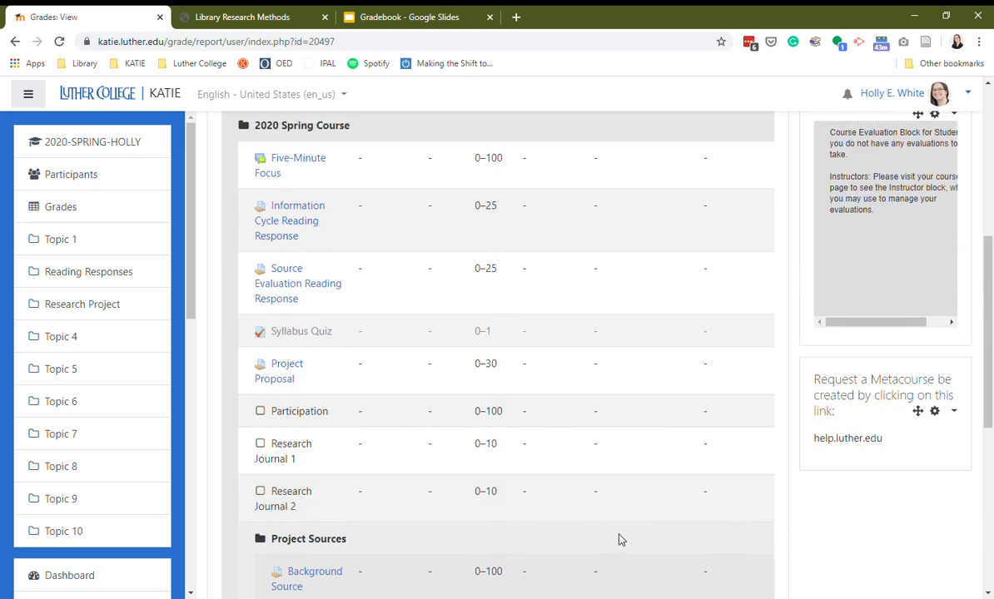
{"action": "scroll", "coordinate": [619, 539], "scroll_direction": "down", "scroll_amount": 6}
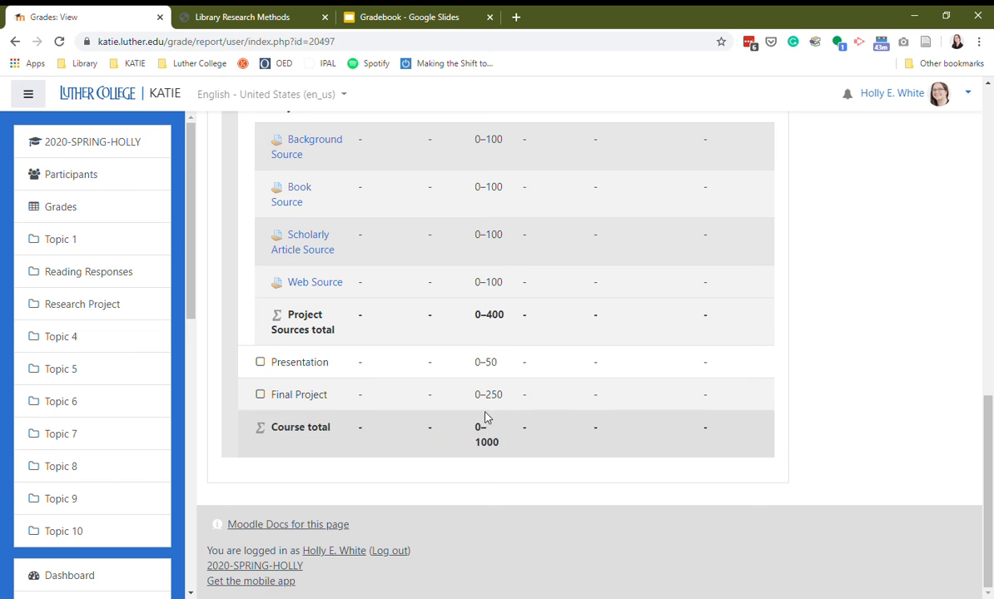
Show the user report for the first student in the user list and check the grade items and course total
{"action": "scroll", "coordinate": [556, 470], "scroll_direction": "up", "scroll_amount": 10}
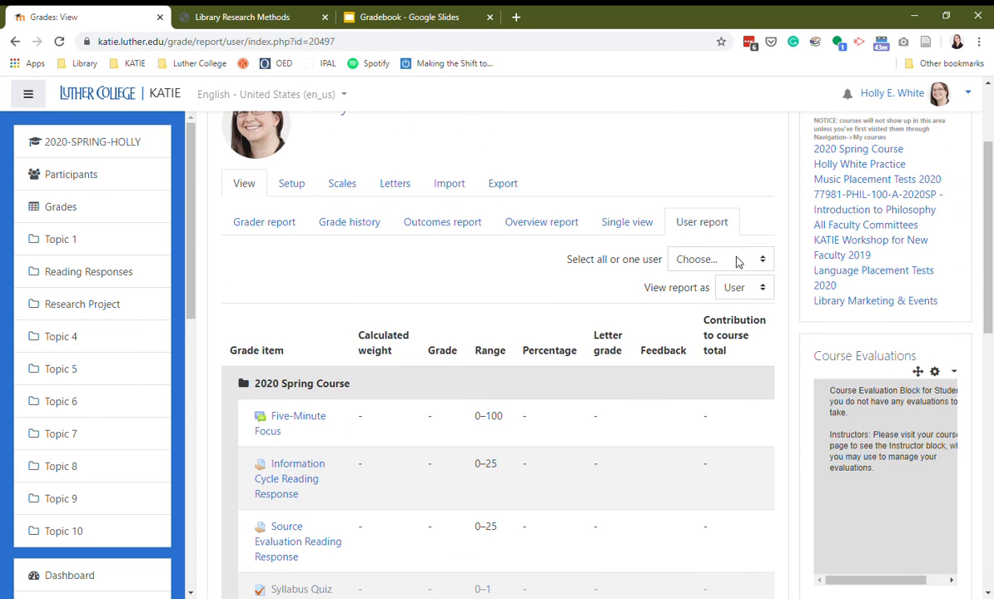
{"action": "key", "text": "Down"}
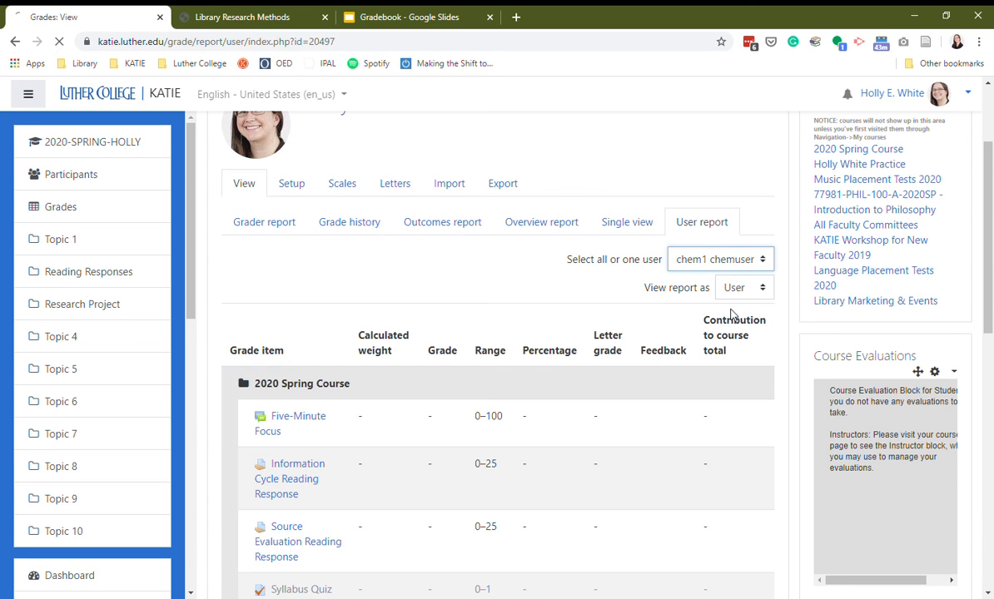
{"action": "scroll", "coordinate": [266, 316], "scroll_direction": "down", "scroll_amount": 10}
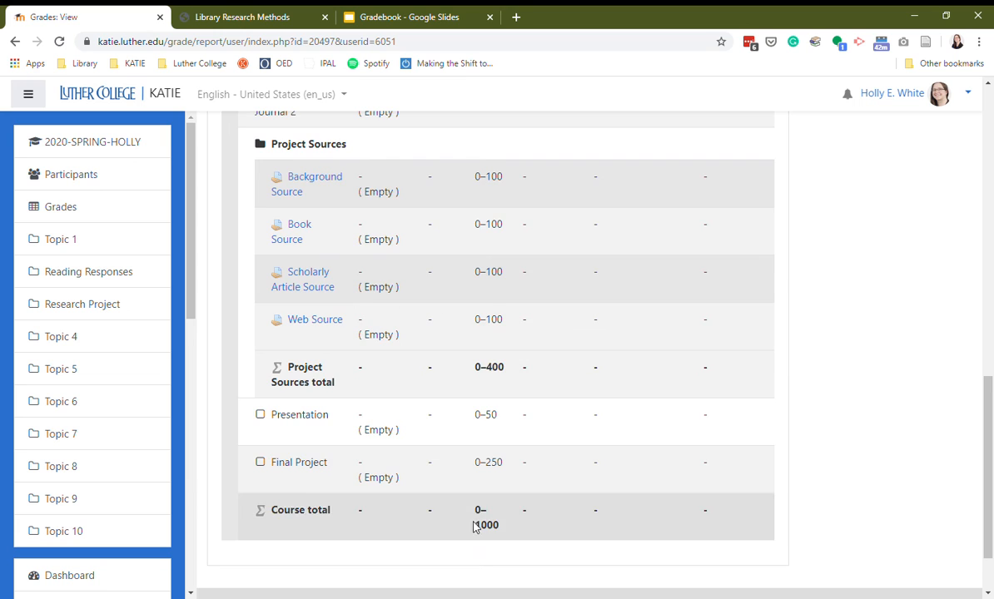
{"action": "scroll", "coordinate": [471, 519], "scroll_direction": "up", "scroll_amount": 3}
{"action": "scroll", "coordinate": [471, 519], "scroll_direction": "up", "scroll_amount": 6}
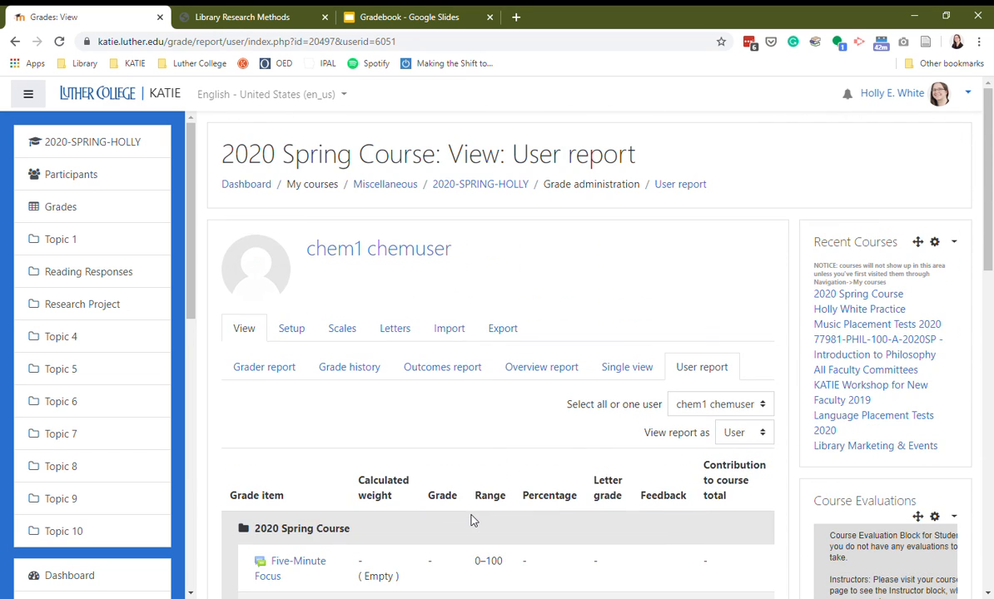